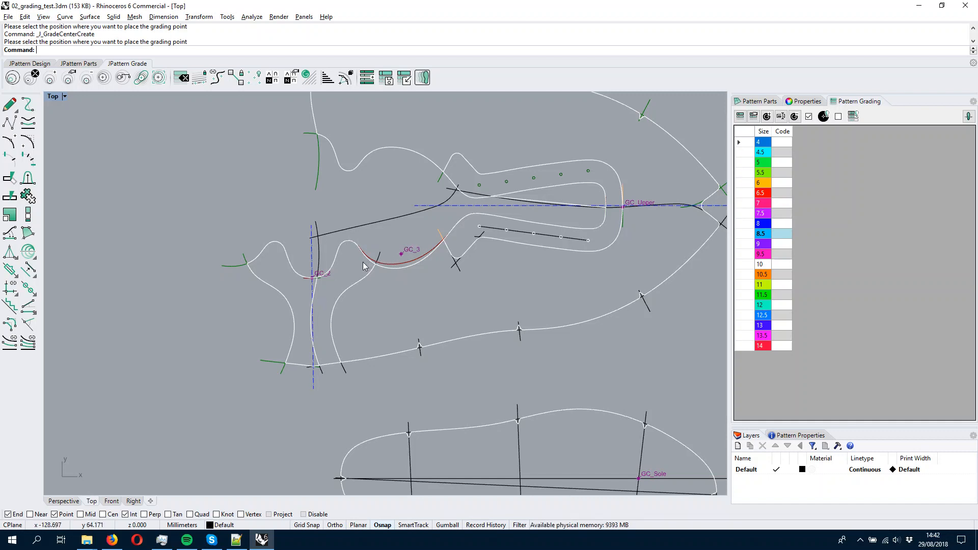
Start a multiple-centers anchor on the collar base curve running from GC_2, and anchor its throat end to grade center GC_Upper
{"action": "left_click", "coordinate": [219, 79]}
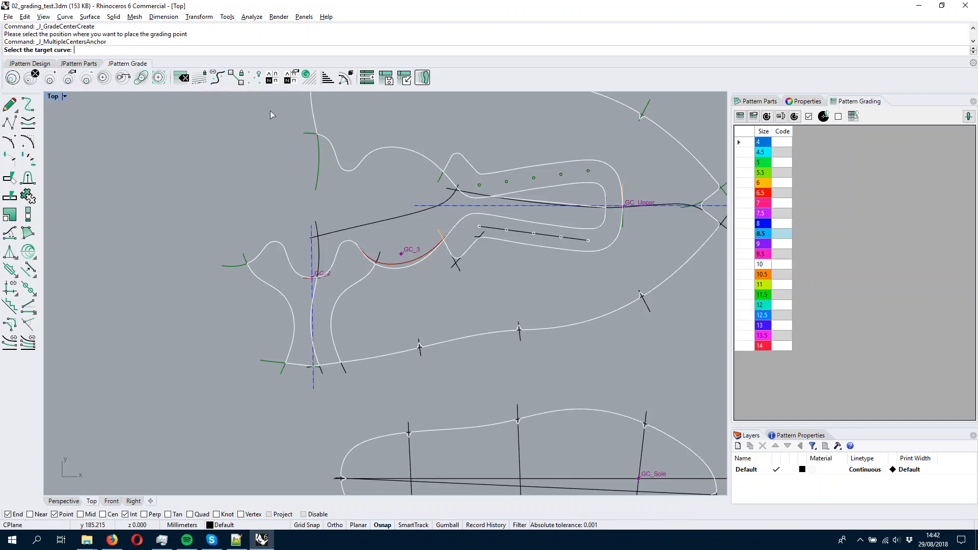
{"action": "right_click_drag", "start_coordinate": [405, 222], "coordinate": [411, 192]}
{"action": "left_click", "coordinate": [420, 237]}
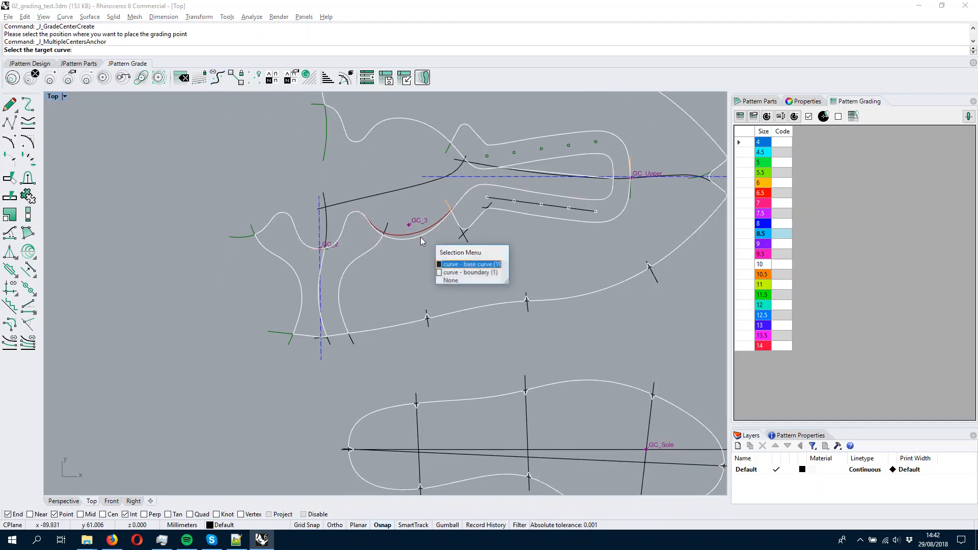
{"action": "left_click", "coordinate": [460, 265]}
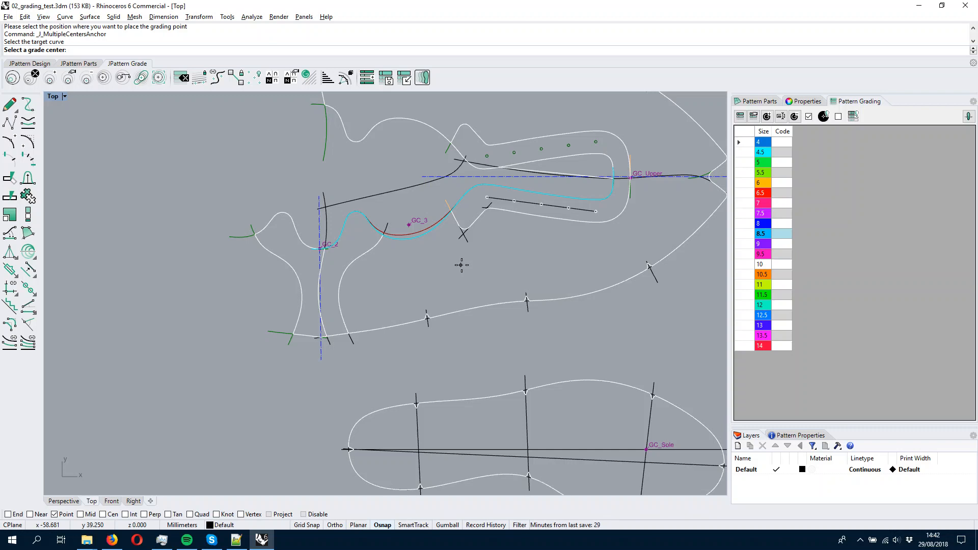
{"action": "left_click", "coordinate": [632, 177]}
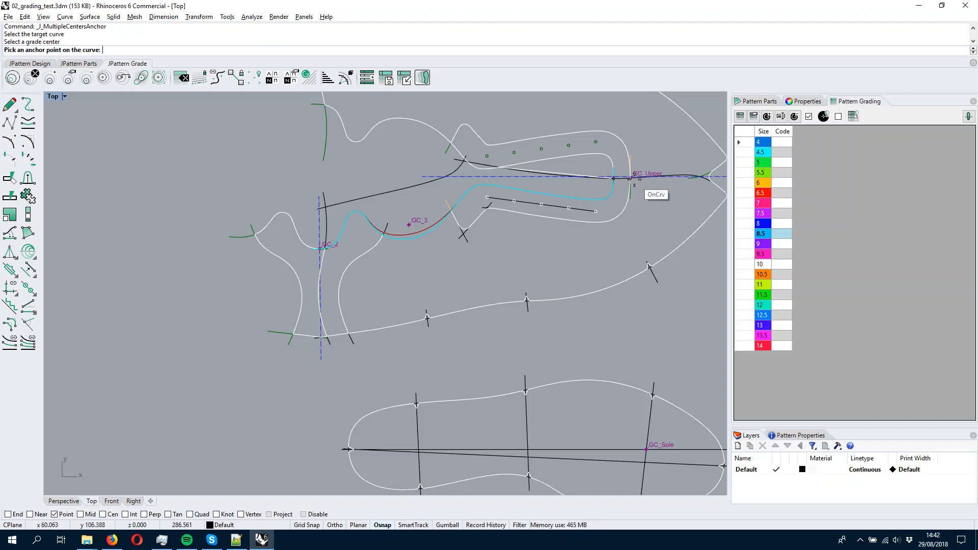
{"action": "left_click", "coordinate": [607, 199]}
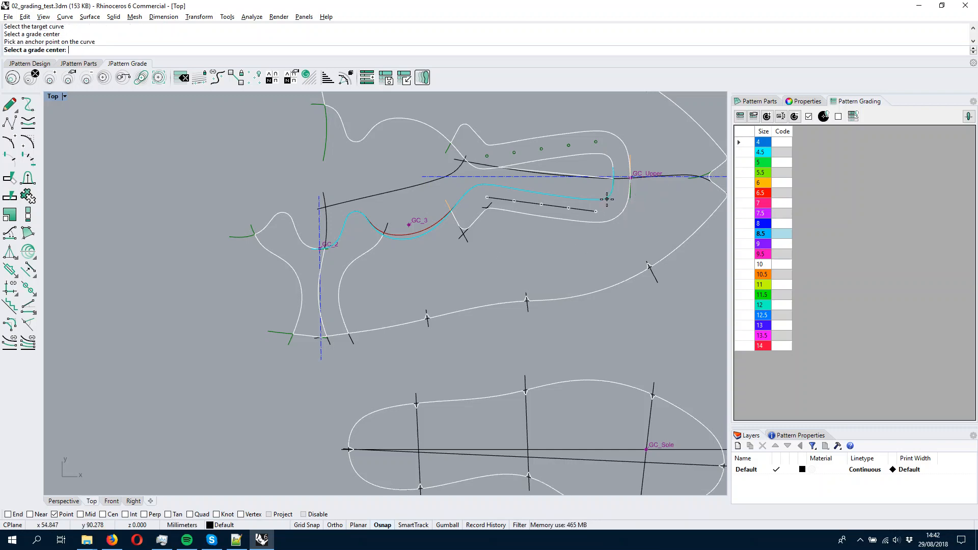
Anchor the dip of the collar curve to grade center GC_3 and its back end to GC_2, completing the anchor picks
{"action": "left_click", "coordinate": [409, 225]}
{"action": "left_click", "coordinate": [416, 244]}
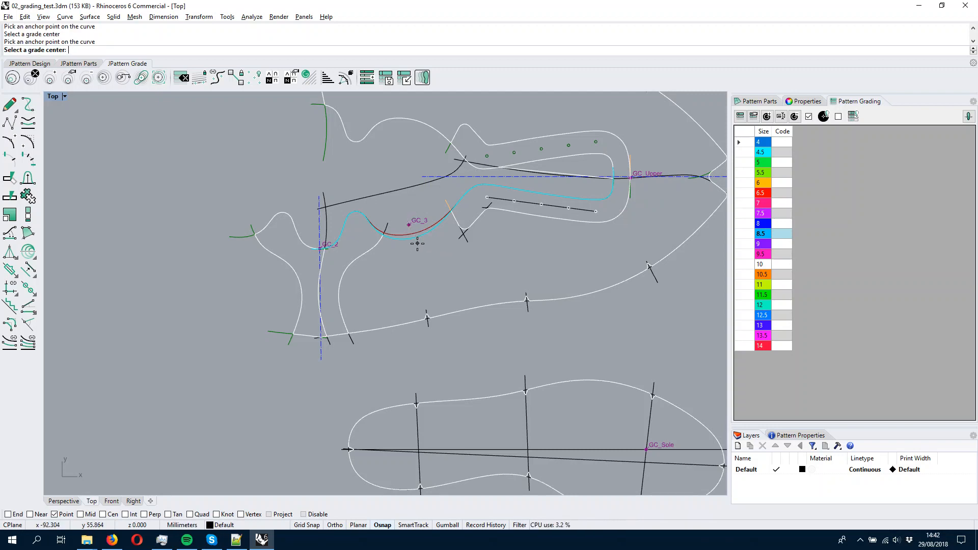
{"action": "left_click", "coordinate": [321, 248]}
{"action": "left_click", "coordinate": [320, 249]}
{"action": "key", "text": "Return"}
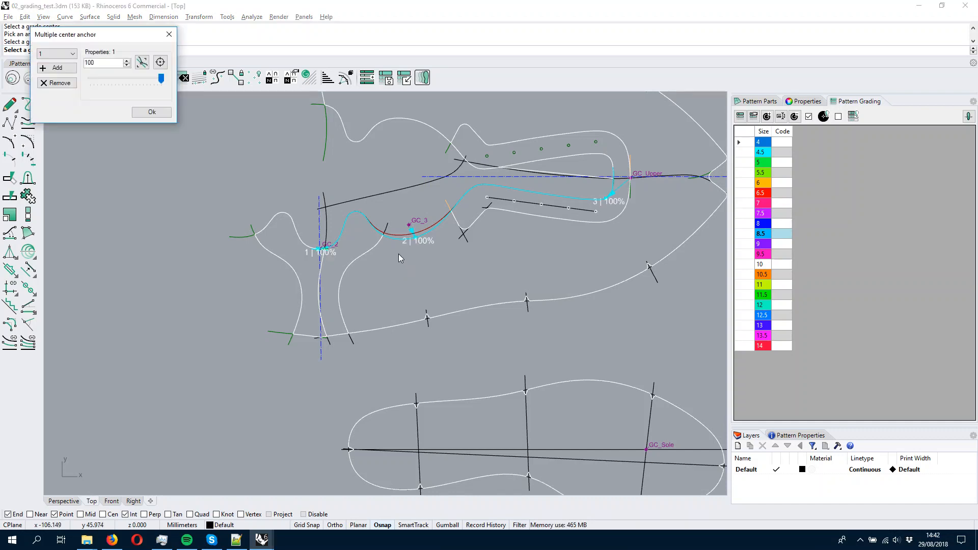
Examine the three anchor points along the collar curve and the grade centers they are attached to
{"action": "scroll", "coordinate": [417, 197], "scroll_direction": "up", "scroll_amount": 12}
{"action": "scroll", "coordinate": [471, 205], "scroll_direction": "down", "scroll_amount": 6}
{"action": "right_click_drag", "start_coordinate": [552, 207], "coordinate": [384, 254]}
{"action": "scroll", "coordinate": [458, 247], "scroll_direction": "down", "scroll_amount": 6}
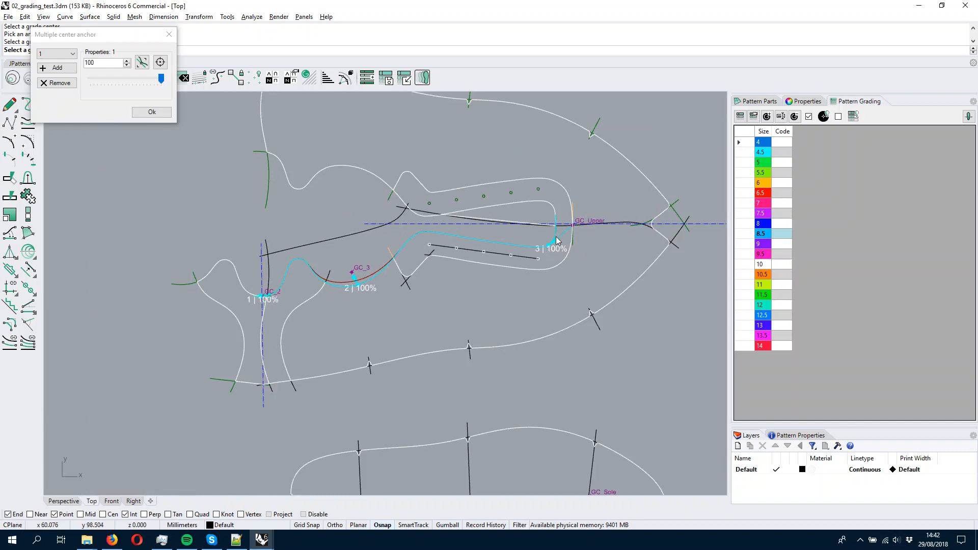
{"action": "scroll", "coordinate": [271, 300], "scroll_direction": "up", "scroll_amount": 8}
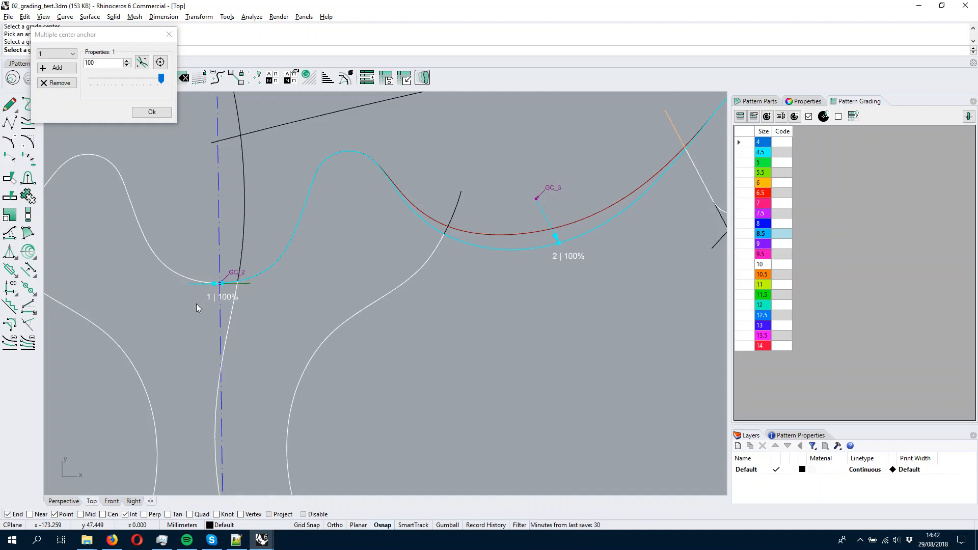
{"action": "right_click_drag", "start_coordinate": [526, 256], "coordinate": [386, 237]}
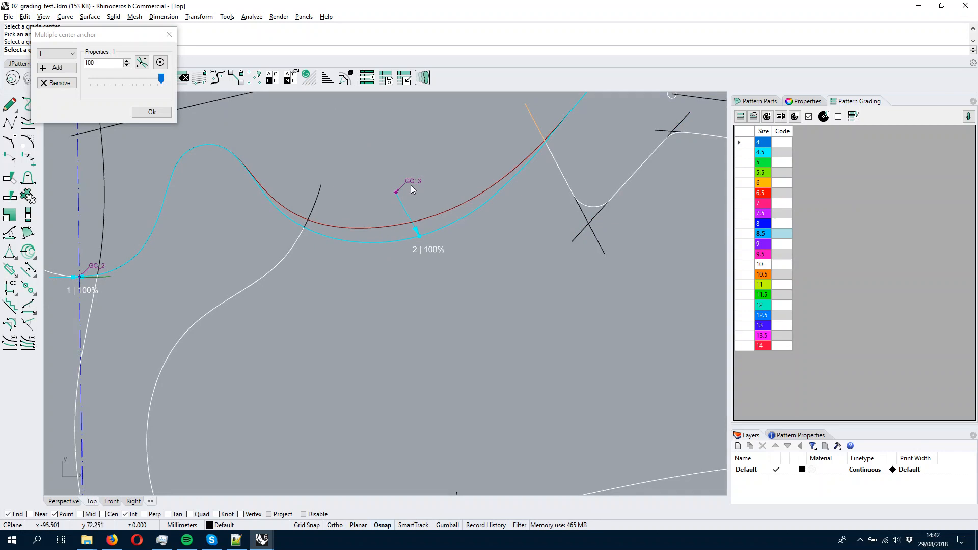
{"action": "scroll", "coordinate": [429, 267], "scroll_direction": "down", "scroll_amount": 5}
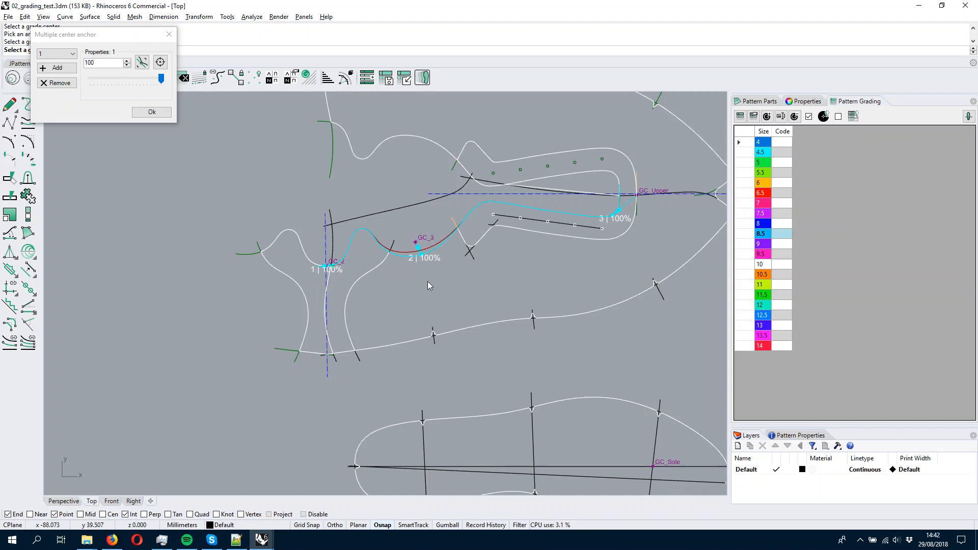
{"action": "scroll", "coordinate": [417, 235], "scroll_direction": "up", "scroll_amount": 5}
{"action": "scroll", "coordinate": [412, 240], "scroll_direction": "down", "scroll_amount": 2}
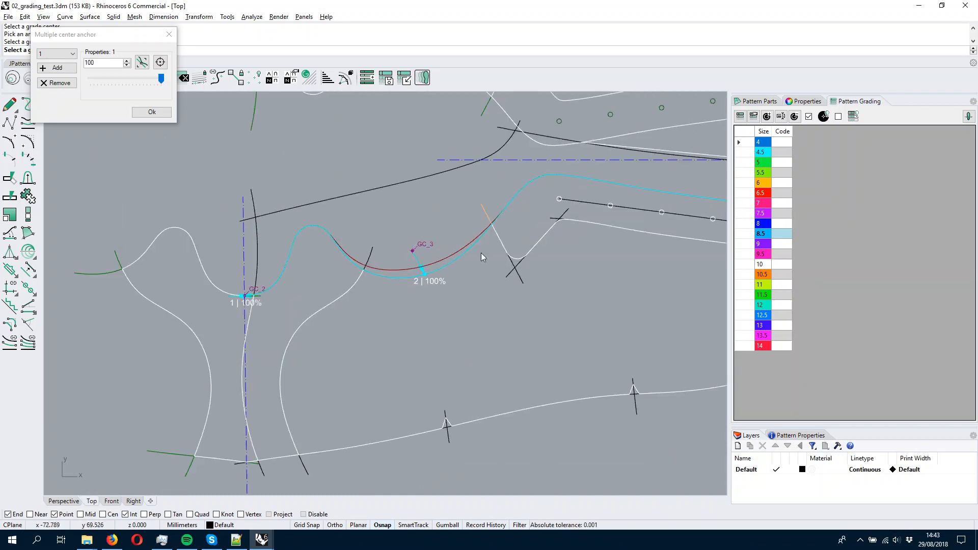
Set the percentage of anchor 2 to 50 and accept the multiple center anchor settings
{"action": "left_click", "coordinate": [51, 54]}
{"action": "left_click", "coordinate": [58, 69]}
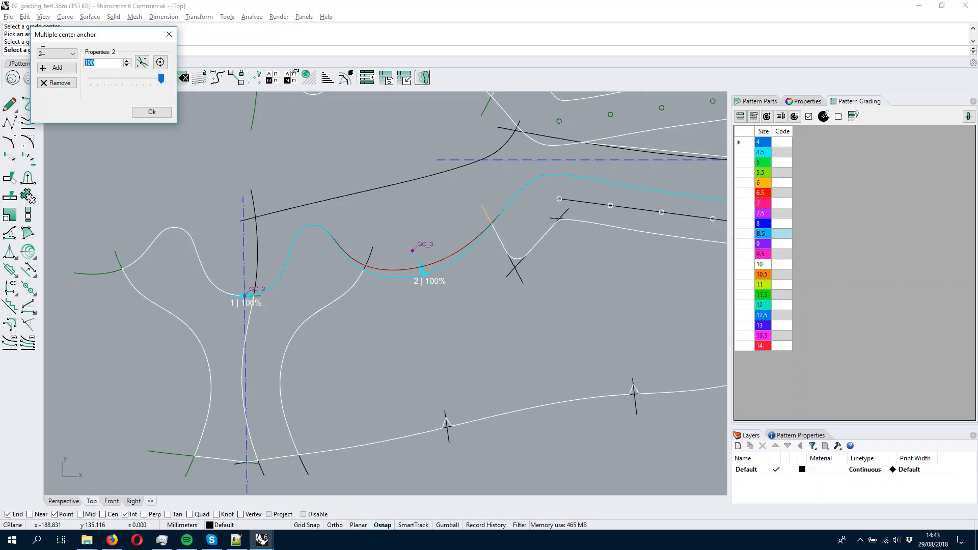
{"action": "left_click_drag", "start_coordinate": [161, 79], "coordinate": [126, 79]}
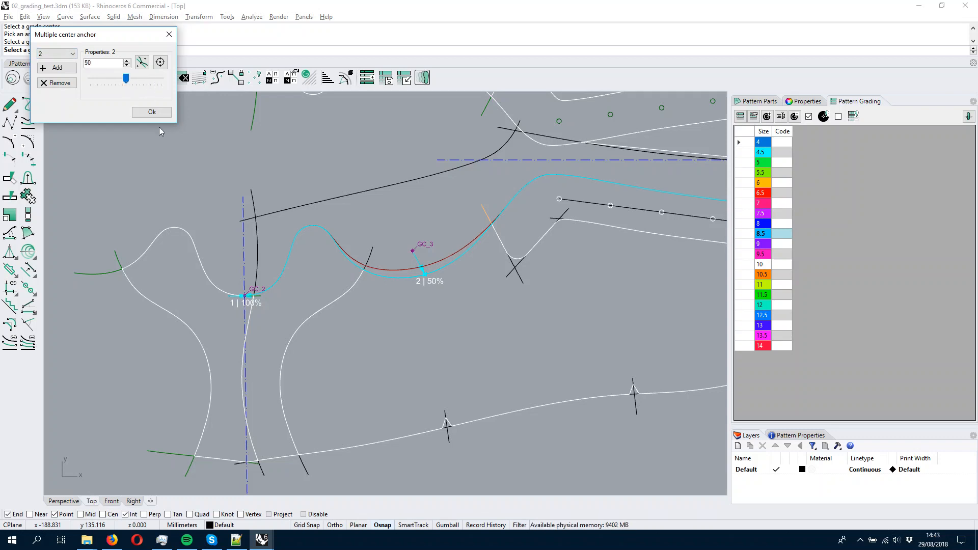
{"action": "scroll", "coordinate": [419, 226], "scroll_direction": "down", "scroll_amount": 5}
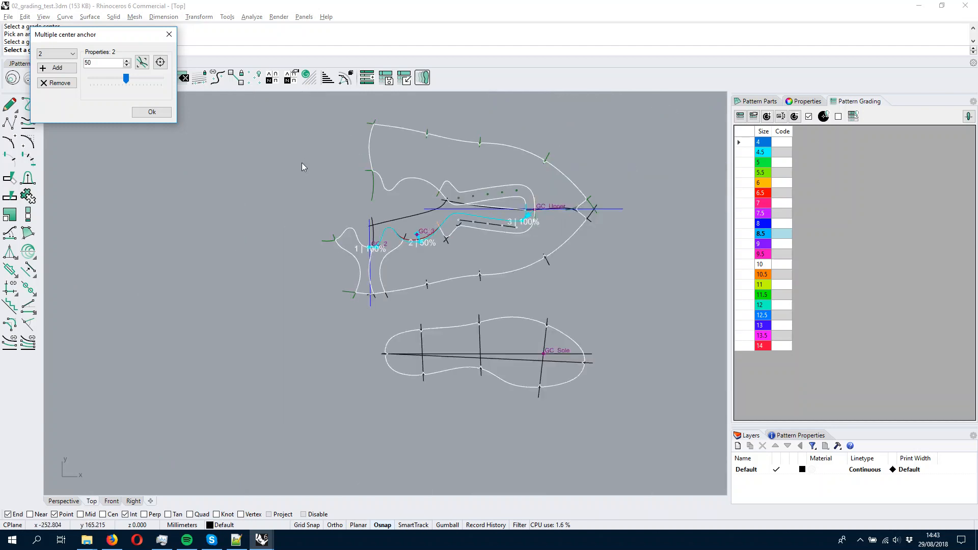
{"action": "left_click", "coordinate": [147, 113]}
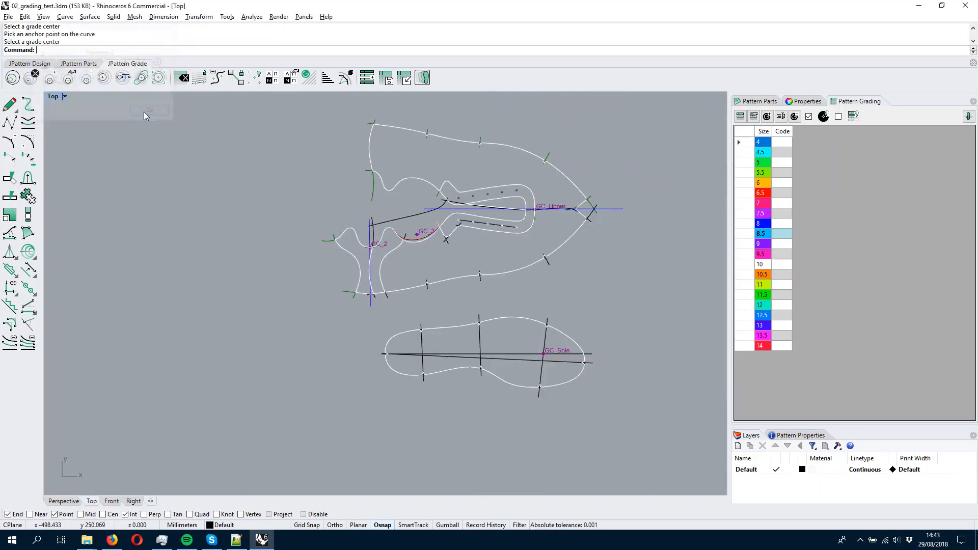
Preview the graded lines for size 4 and inspect the graded collar curve around GC_3
{"action": "right_click_drag", "start_coordinate": [394, 196], "coordinate": [385, 215]}
{"action": "scroll", "coordinate": [384, 215], "scroll_direction": "up", "scroll_amount": 1}
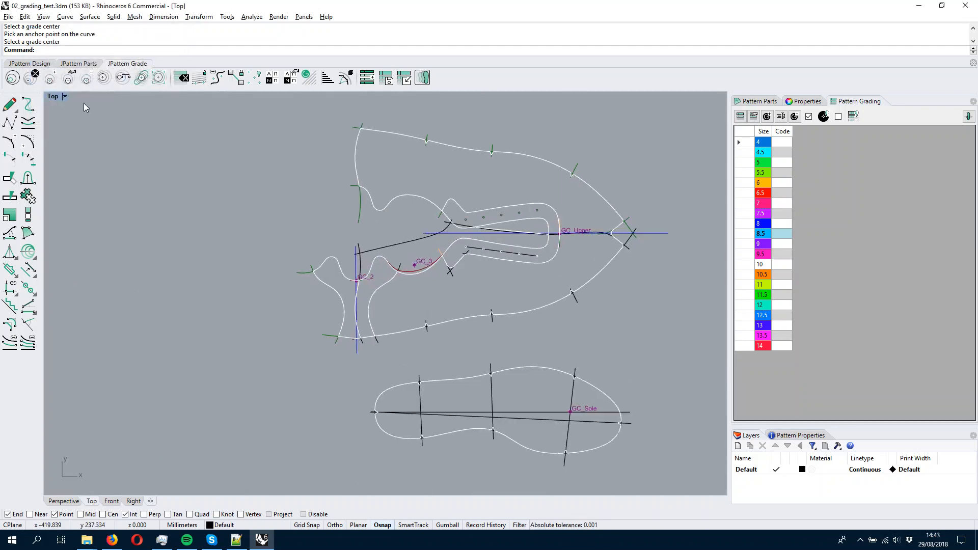
{"action": "left_click", "coordinate": [13, 80]}
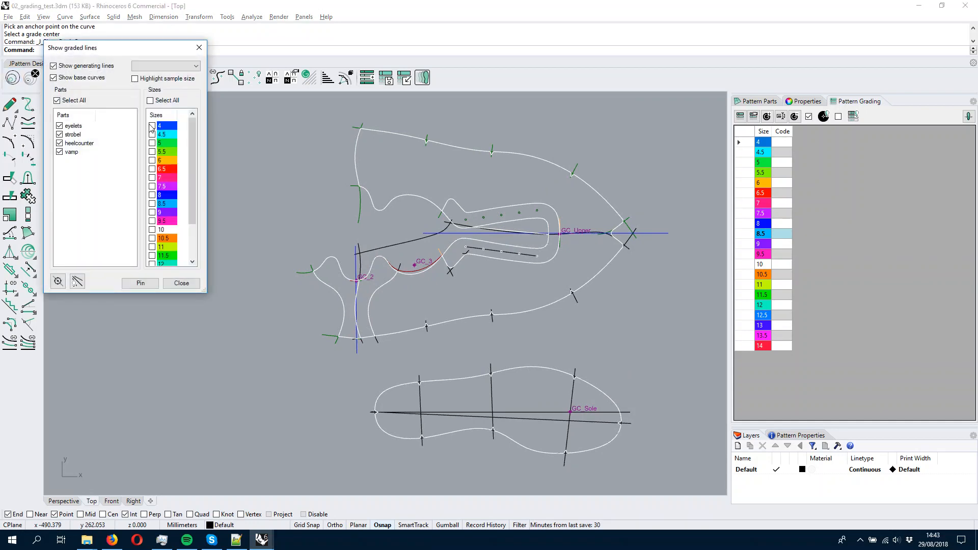
{"action": "left_click", "coordinate": [152, 125]}
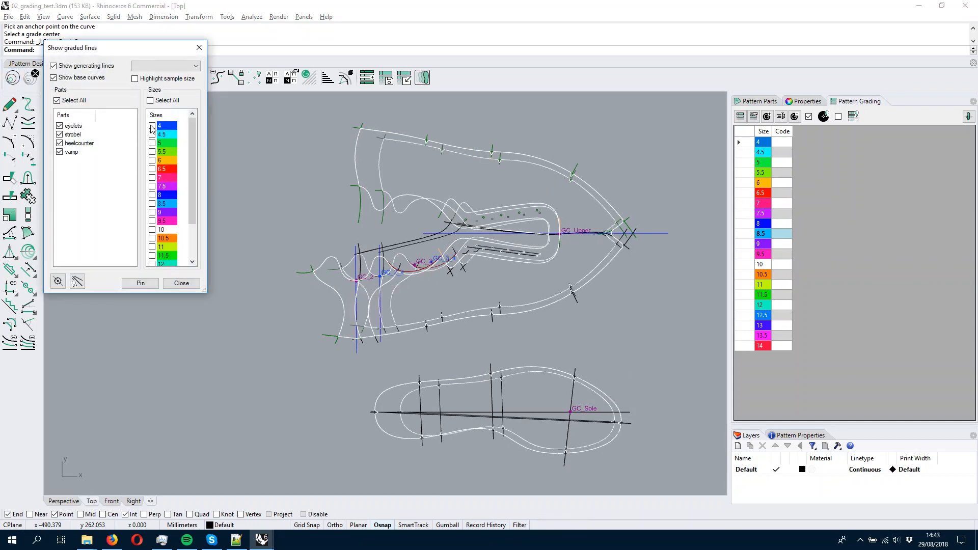
{"action": "scroll", "coordinate": [466, 246], "scroll_direction": "up", "scroll_amount": 5}
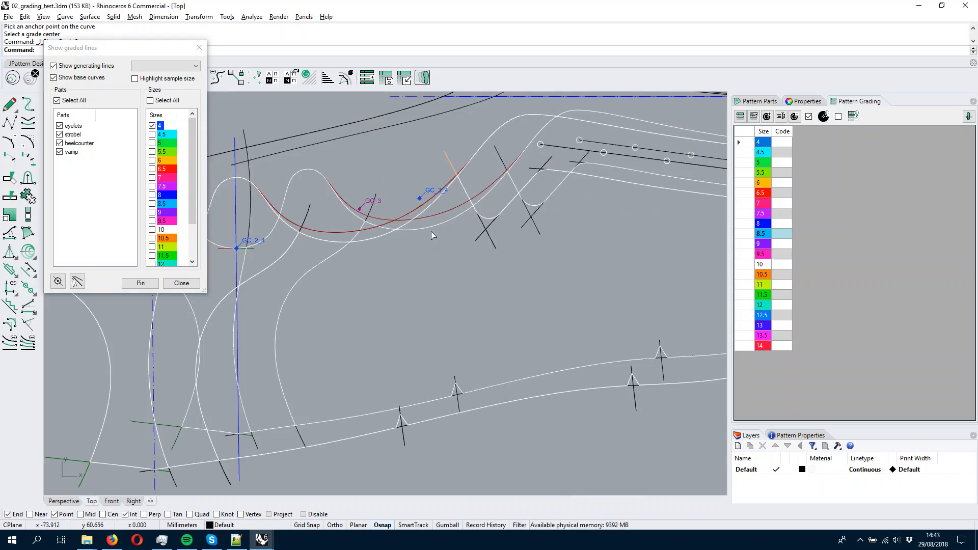
{"action": "scroll", "coordinate": [499, 225], "scroll_direction": "down", "scroll_amount": 3}
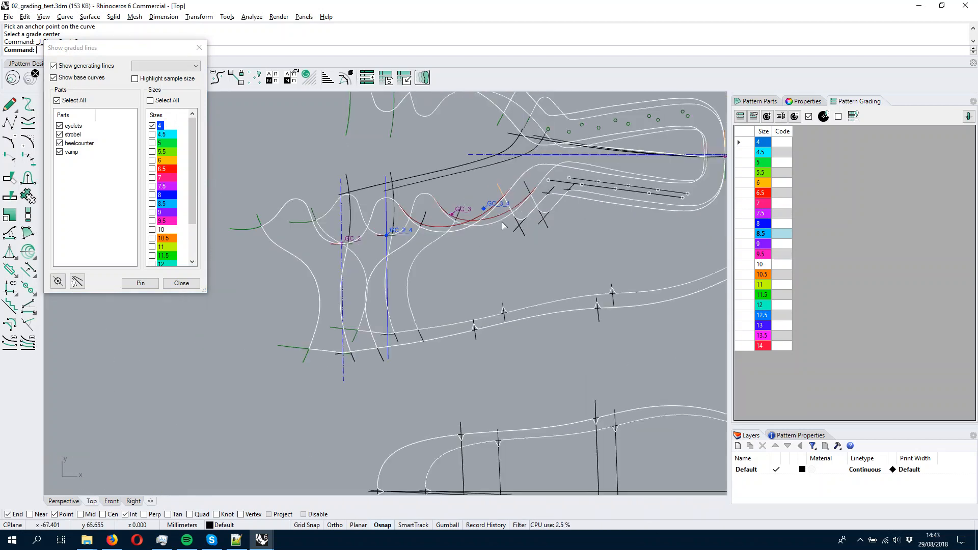
Hide the ungraded pattern lines, add sizes 4.5 and 5.5 to the graded preview, inspect the collar, and close the preview
{"action": "left_click", "coordinate": [77, 281]}
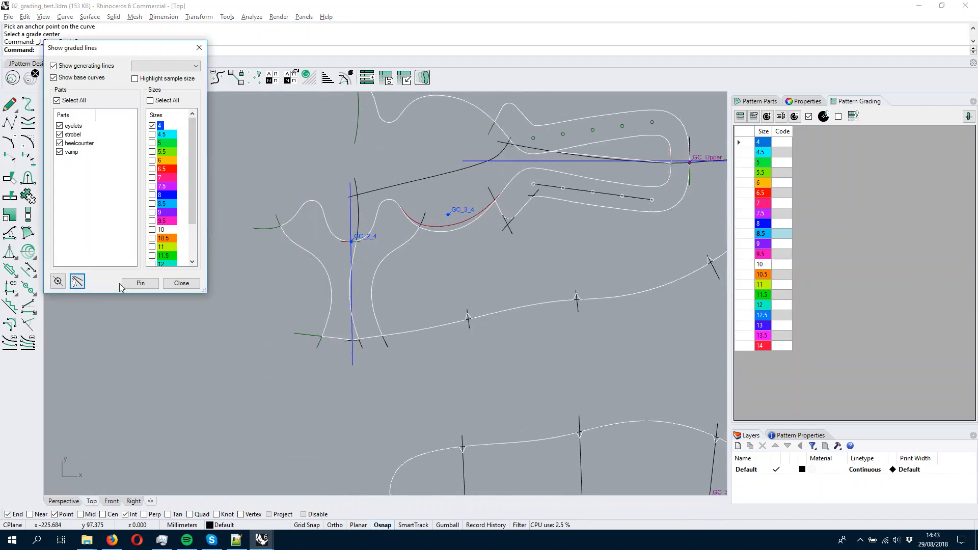
{"action": "left_click", "coordinate": [152, 134]}
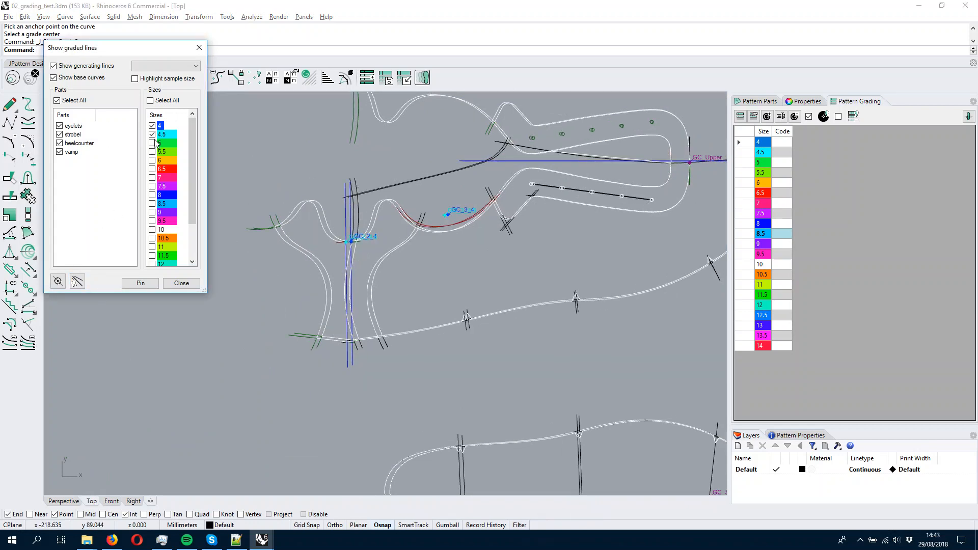
{"action": "left_click", "coordinate": [153, 152]}
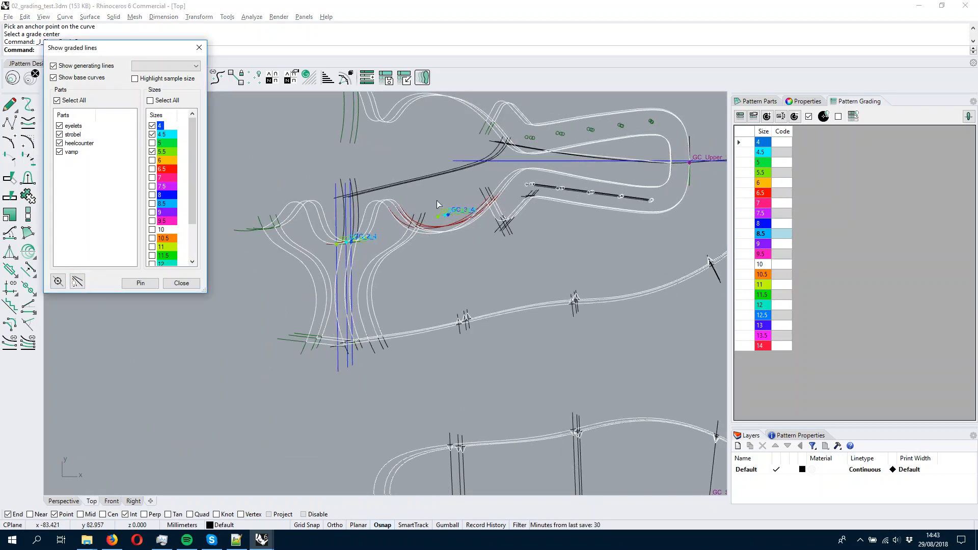
{"action": "right_click_drag", "start_coordinate": [470, 247], "coordinate": [423, 261]}
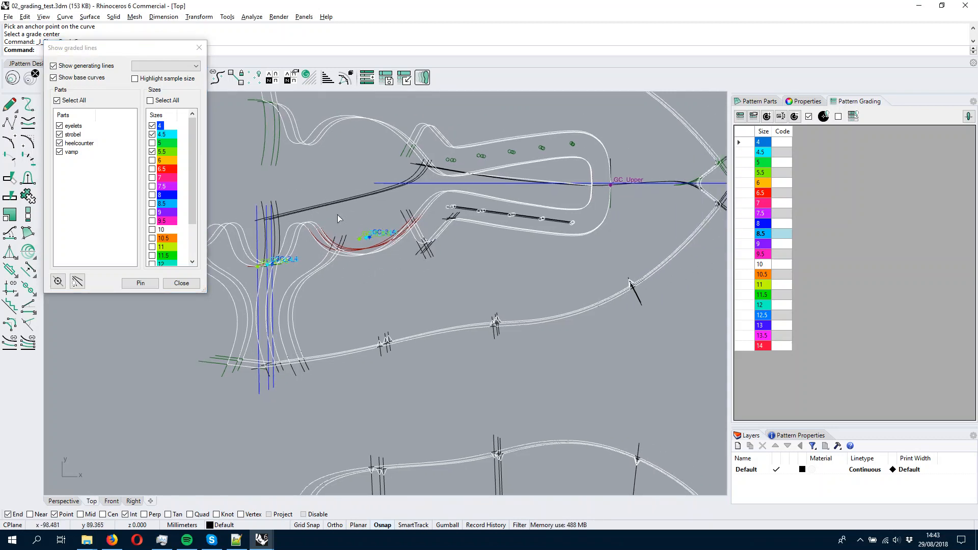
{"action": "right_click_drag", "start_coordinate": [379, 292], "coordinate": [339, 300]}
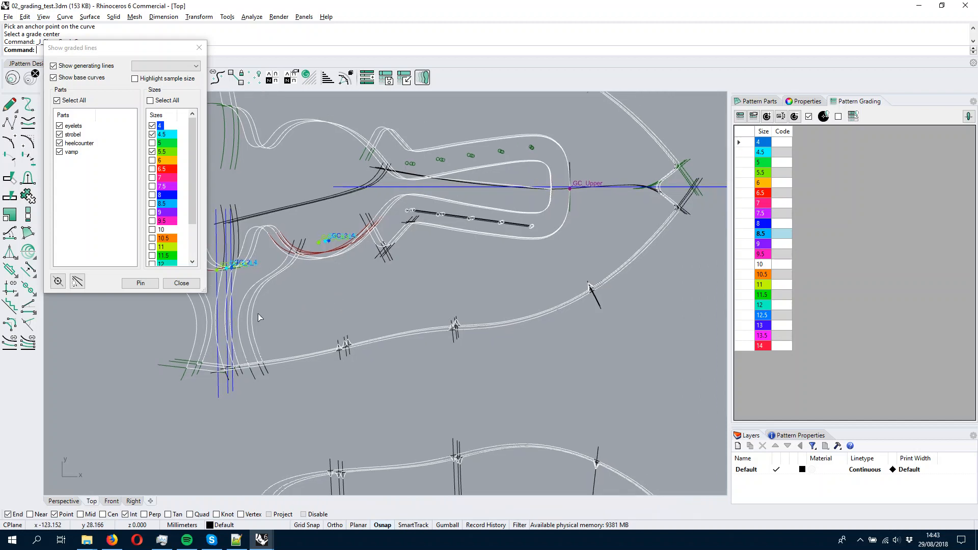
{"action": "left_click", "coordinate": [195, 283]}
Start anchoring the sole outline as a base curve and assign GC_Sole as its grade center
{"action": "right_click_drag", "start_coordinate": [284, 220], "coordinate": [375, 228]}
{"action": "scroll", "coordinate": [383, 229], "scroll_direction": "down", "scroll_amount": 2}
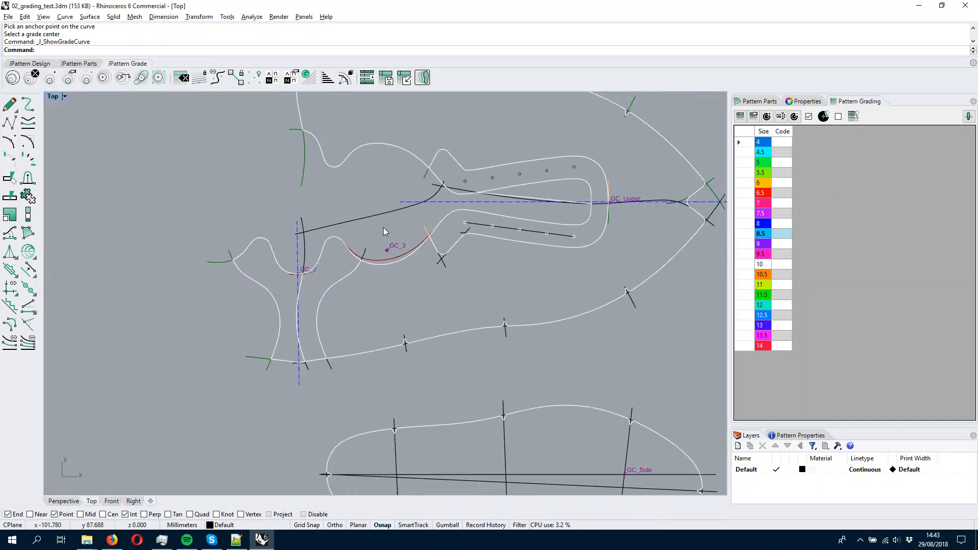
{"action": "scroll", "coordinate": [365, 222], "scroll_direction": "down", "scroll_amount": 4}
{"action": "right_click_drag", "start_coordinate": [446, 334], "coordinate": [399, 250]}
{"action": "scroll", "coordinate": [397, 276], "scroll_direction": "up", "scroll_amount": 2}
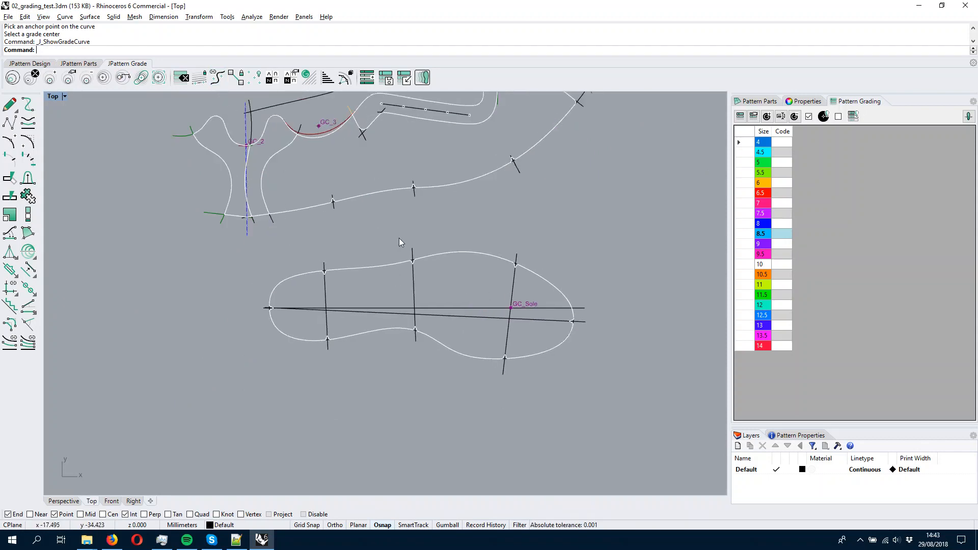
{"action": "left_click", "coordinate": [202, 80]}
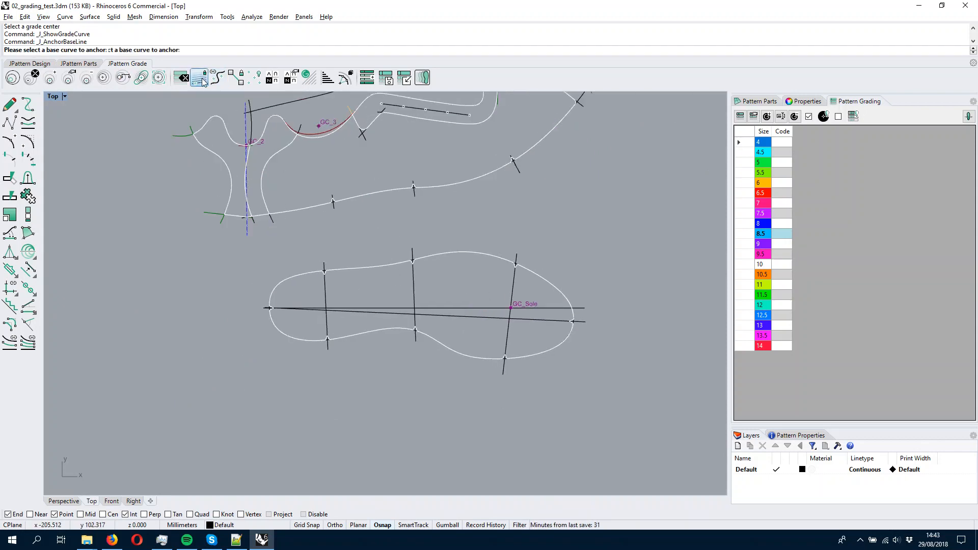
{"action": "scroll", "coordinate": [407, 269], "scroll_direction": "up", "scroll_amount": 3}
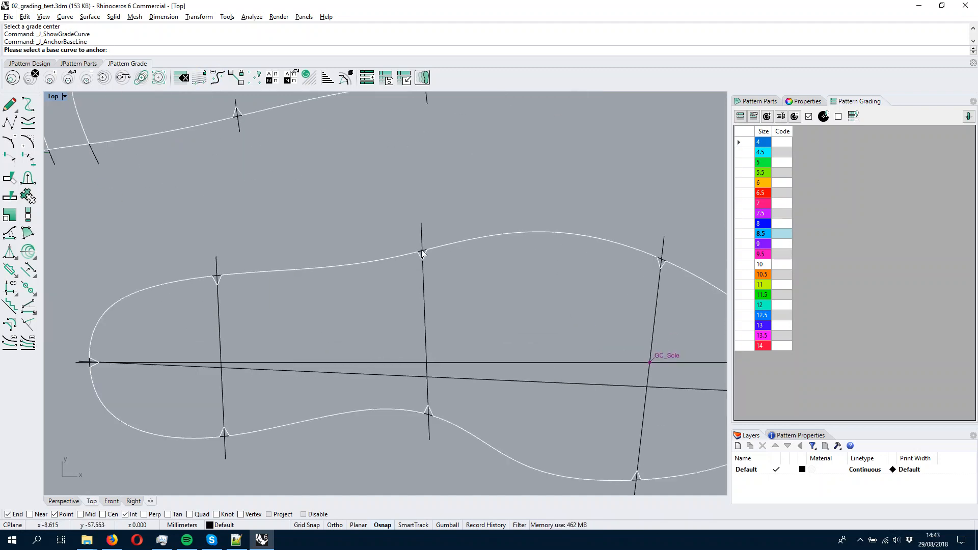
{"action": "left_click", "coordinate": [424, 253]}
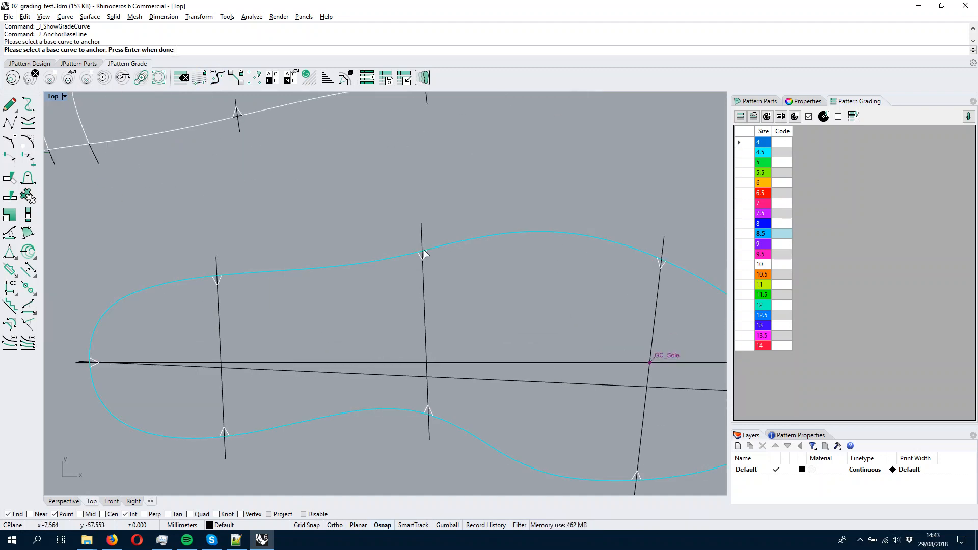
{"action": "key", "text": "Return"}
{"action": "left_click", "coordinate": [646, 362]}
{"action": "right_click_drag", "start_coordinate": [635, 364], "coordinate": [520, 242]}
{"action": "scroll", "coordinate": [464, 213], "scroll_direction": "down", "scroll_amount": 3}
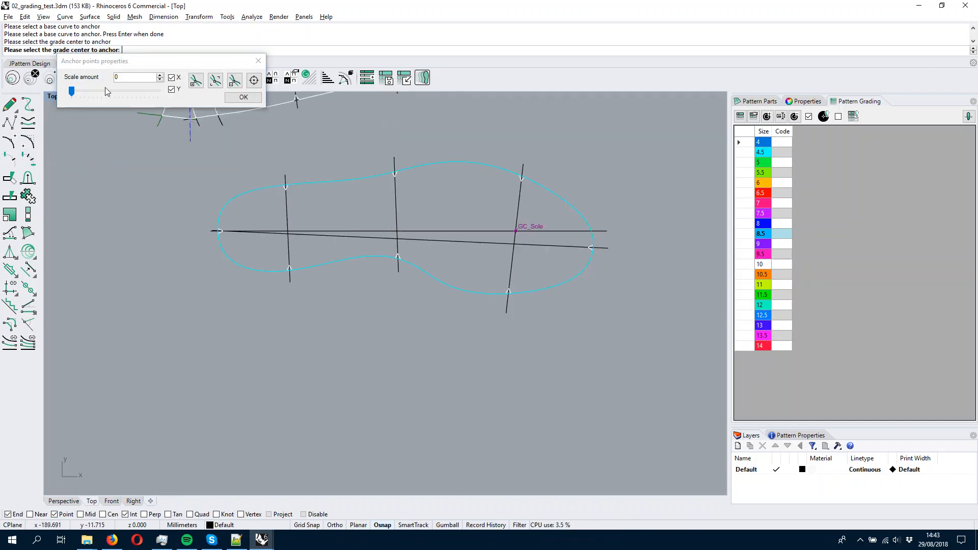
Set the scale amount to 50 and add an anchor point where the sole outline meets the horizontal axis at the toe
{"action": "left_click_drag", "start_coordinate": [80, 61], "coordinate": [118, 105]}
{"action": "left_click", "coordinate": [199, 94]}
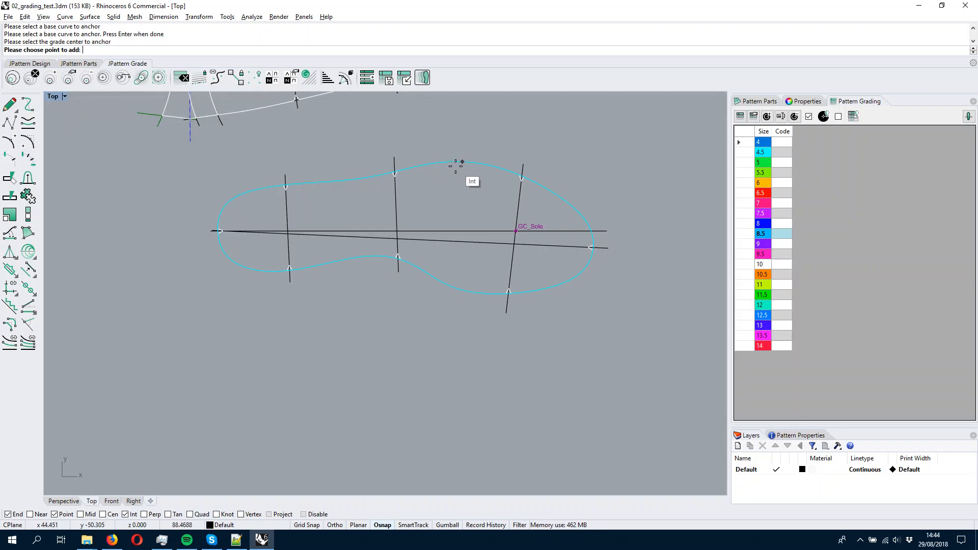
{"action": "left_click", "coordinate": [590, 231]}
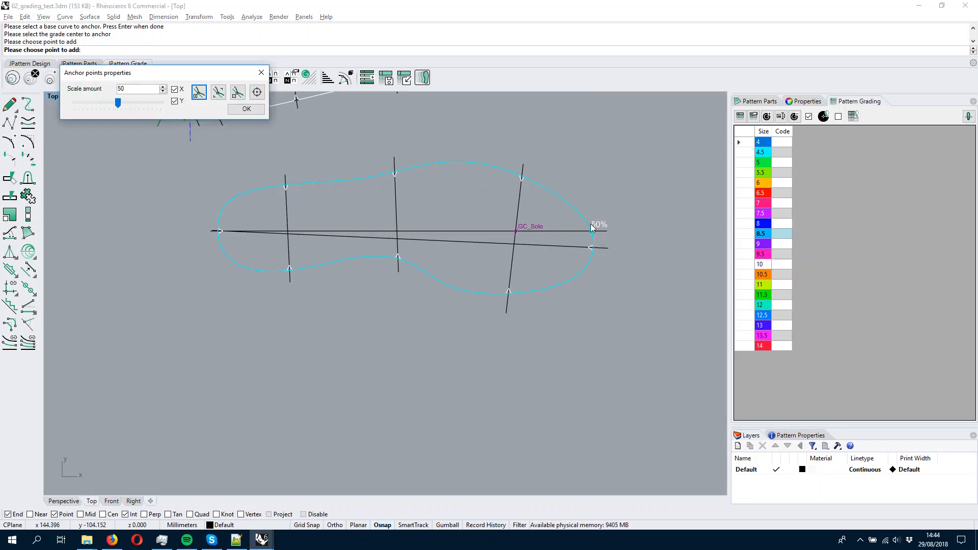
Add two anchor points at 100 scale on opposite sides of the sole outline's forefoot, and finish anchoring the curve
{"action": "left_click", "coordinate": [200, 92]}
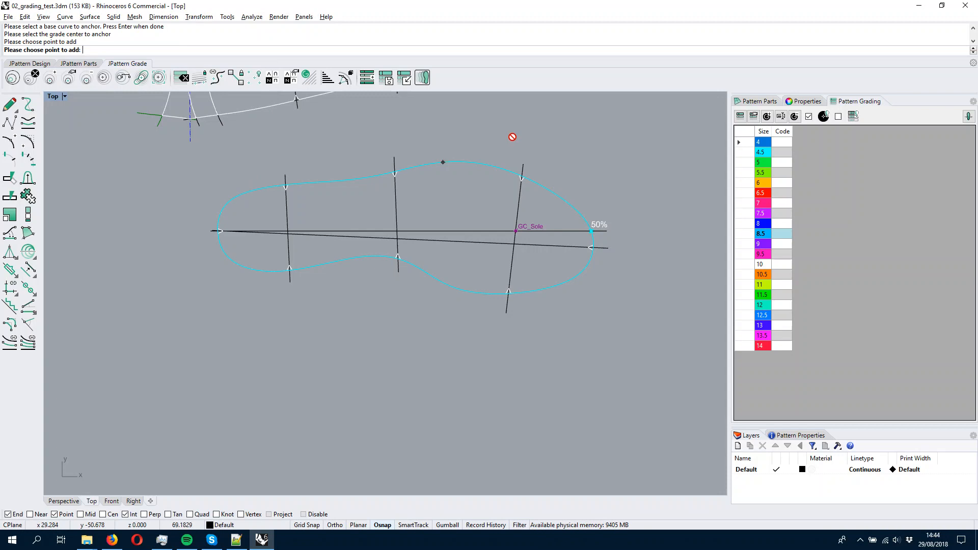
{"action": "left_click", "coordinate": [488, 165]}
{"action": "left_click_drag", "start_coordinate": [117, 103], "coordinate": [161, 103]}
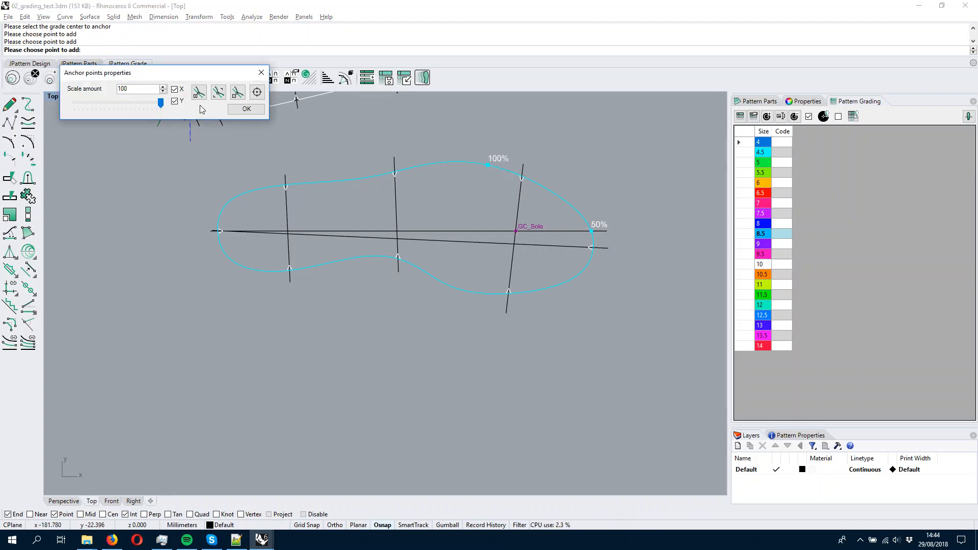
{"action": "left_click", "coordinate": [200, 95]}
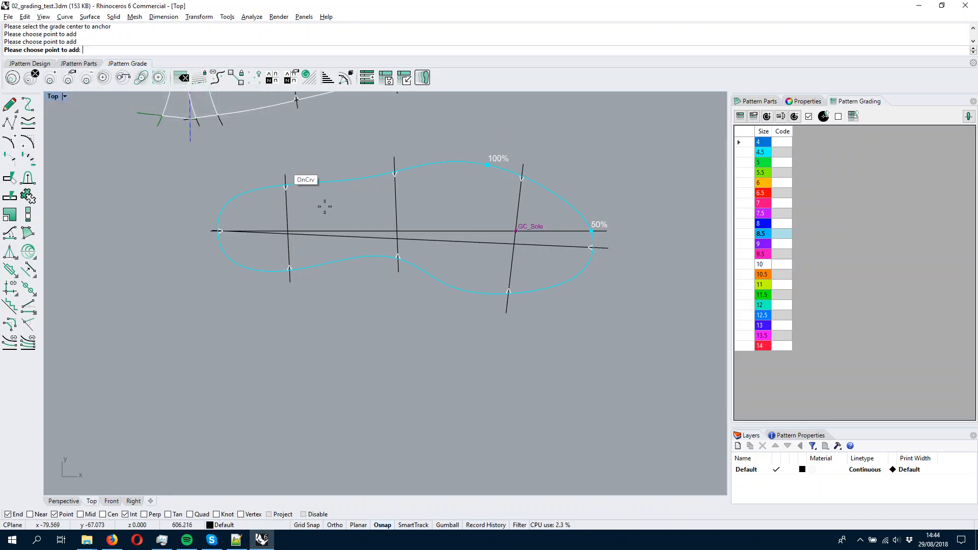
{"action": "left_click", "coordinate": [477, 293]}
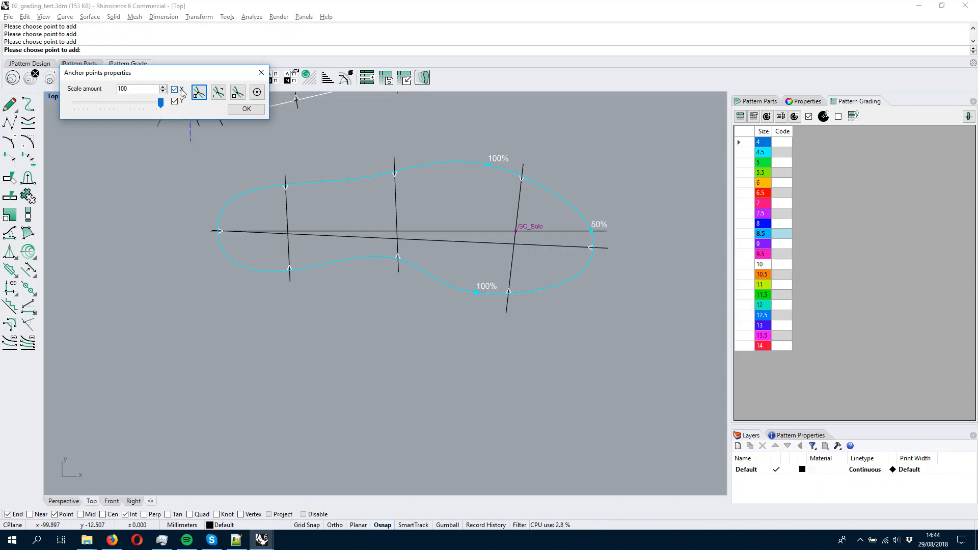
{"action": "left_click_drag", "start_coordinate": [178, 74], "coordinate": [220, 101]}
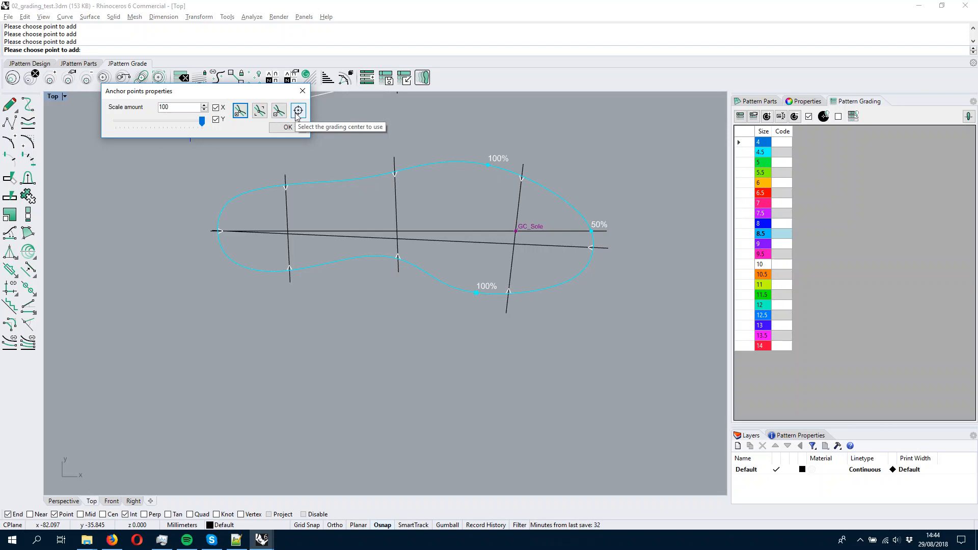
{"action": "left_click", "coordinate": [288, 128]}
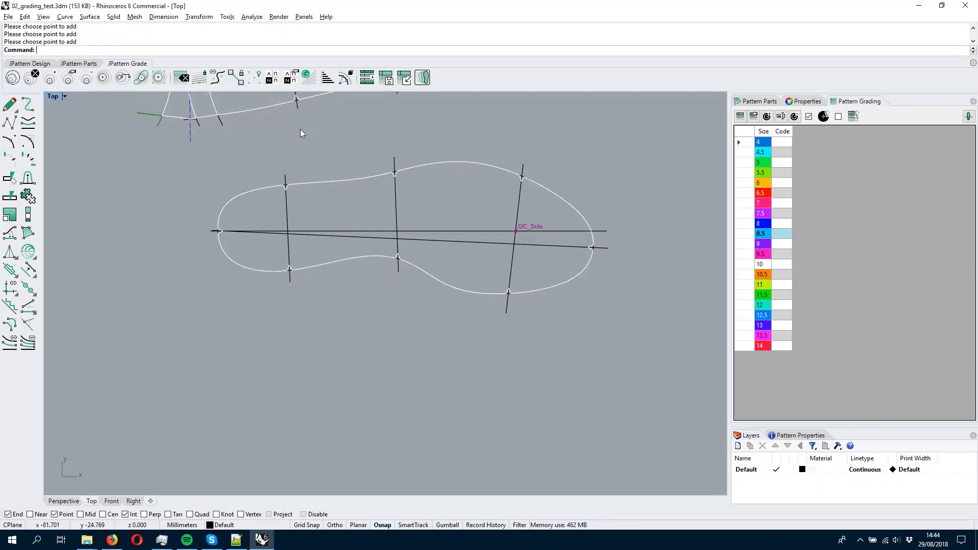
Isolate the strobel pattern part so the other parts and construction lines are hidden, and return to the pattern grading sizes
{"action": "scroll", "coordinate": [300, 163], "scroll_direction": "down", "scroll_amount": 4}
{"action": "right_click_drag", "start_coordinate": [314, 161], "coordinate": [336, 234]}
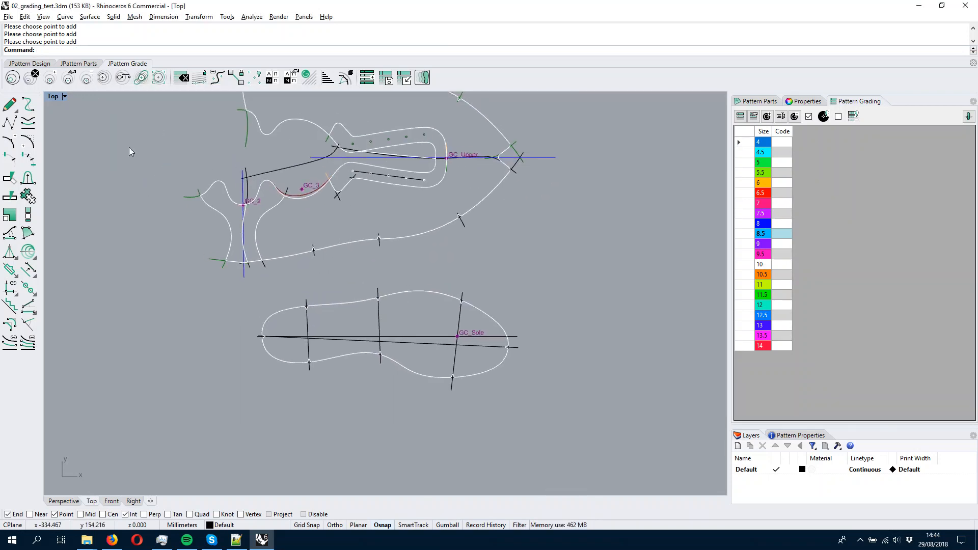
{"action": "right_click_drag", "start_coordinate": [321, 293], "coordinate": [357, 206]}
{"action": "scroll", "coordinate": [399, 211], "scroll_direction": "up", "scroll_amount": 6}
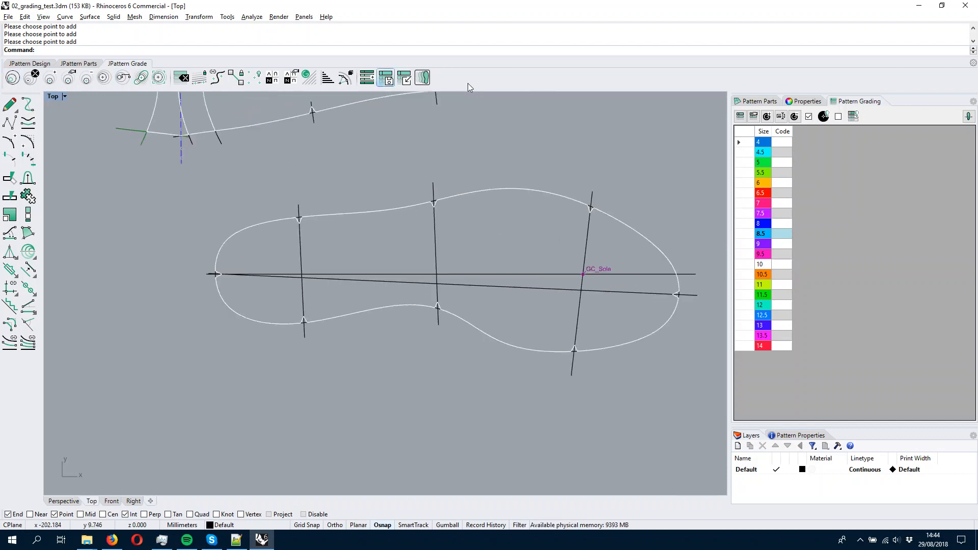
{"action": "left_click", "coordinate": [767, 101]}
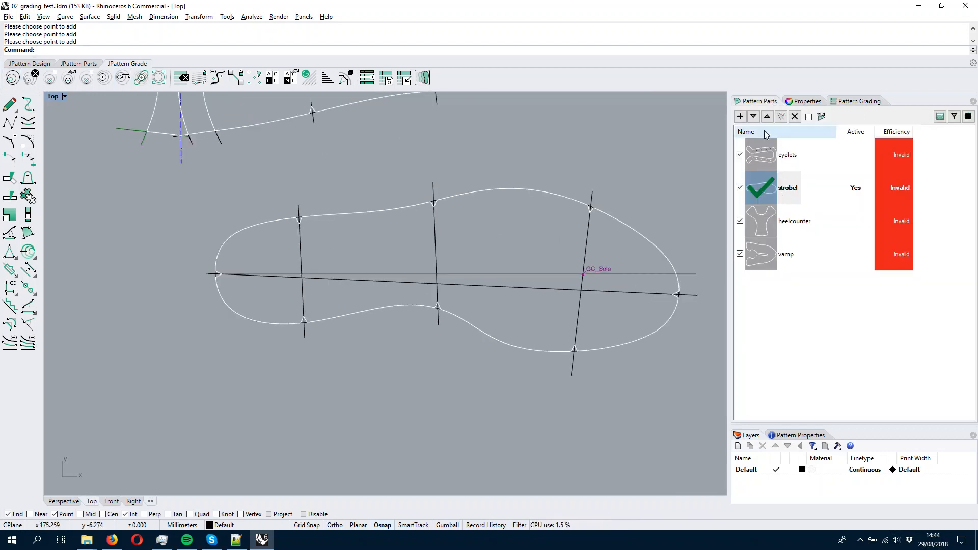
{"action": "left_click", "coordinate": [782, 117]}
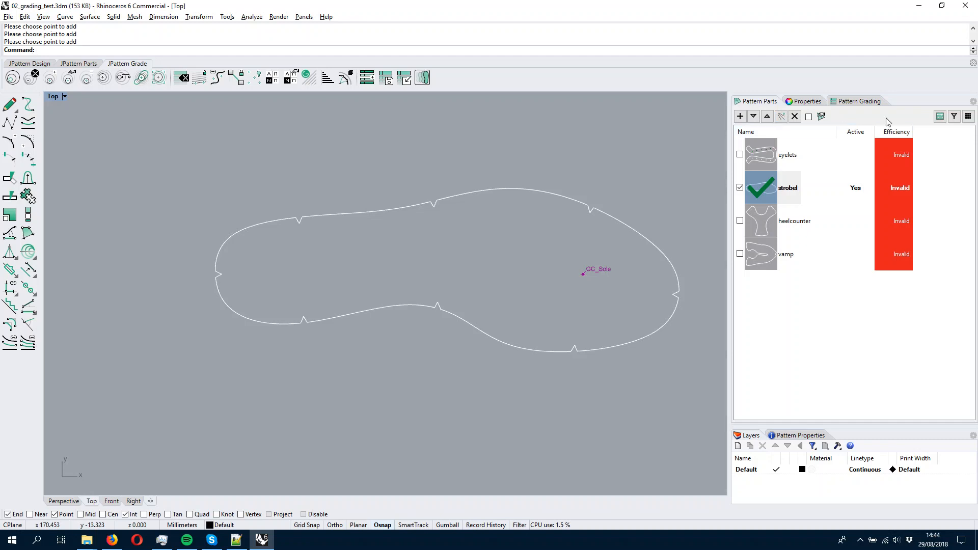
{"action": "left_click", "coordinate": [861, 101]}
{"action": "right_click_drag", "start_coordinate": [550, 222], "coordinate": [432, 201]}
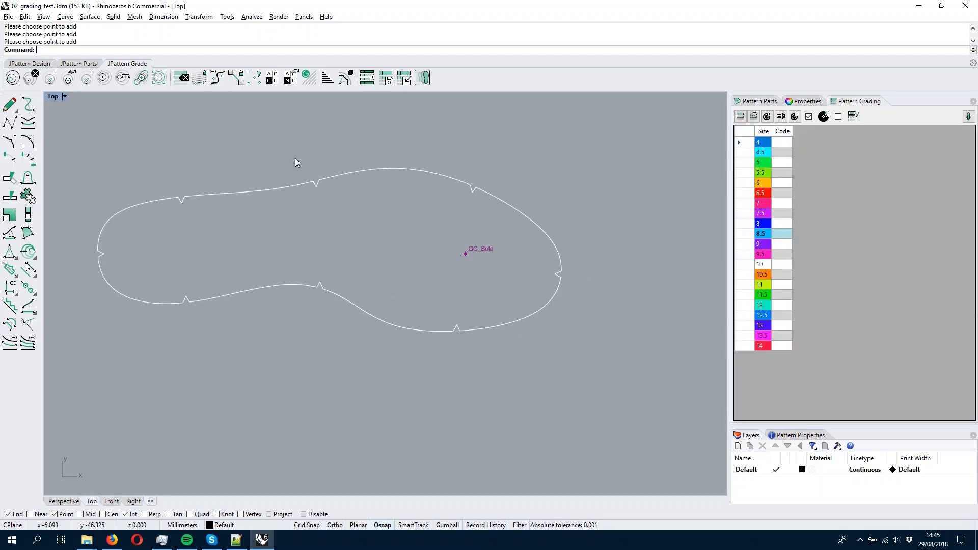
Preview the graded lines of the strobel part for size 4 and inspect them against the base outline
{"action": "left_click", "coordinate": [12, 79]}
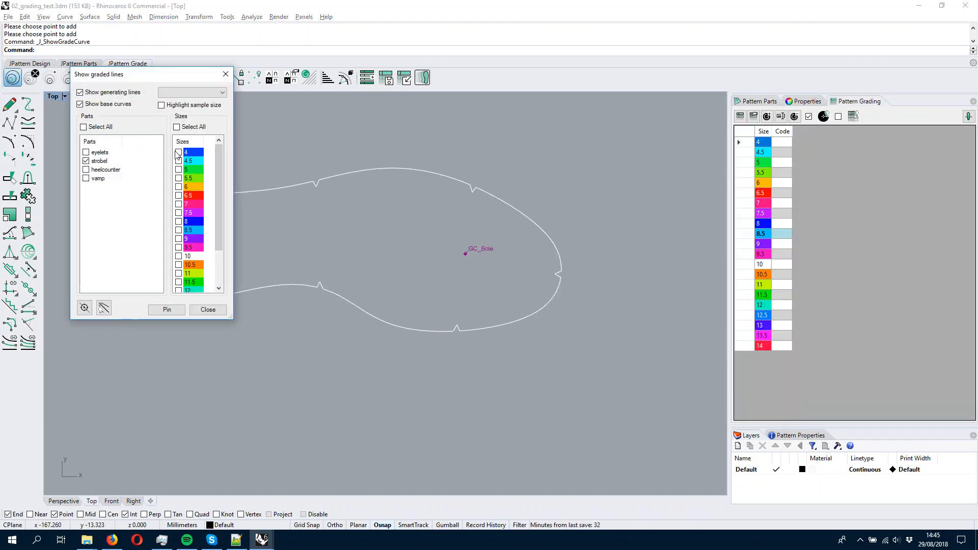
{"action": "left_click", "coordinate": [175, 152]}
{"action": "left_click", "coordinate": [179, 153]}
{"action": "right_click_drag", "start_coordinate": [364, 278], "coordinate": [442, 320]}
{"action": "scroll", "coordinate": [325, 335], "scroll_direction": "down", "scroll_amount": 6}
{"action": "scroll", "coordinate": [563, 332], "scroll_direction": "up", "scroll_amount": 6}
{"action": "right_click_drag", "start_coordinate": [556, 325], "coordinate": [575, 301]}
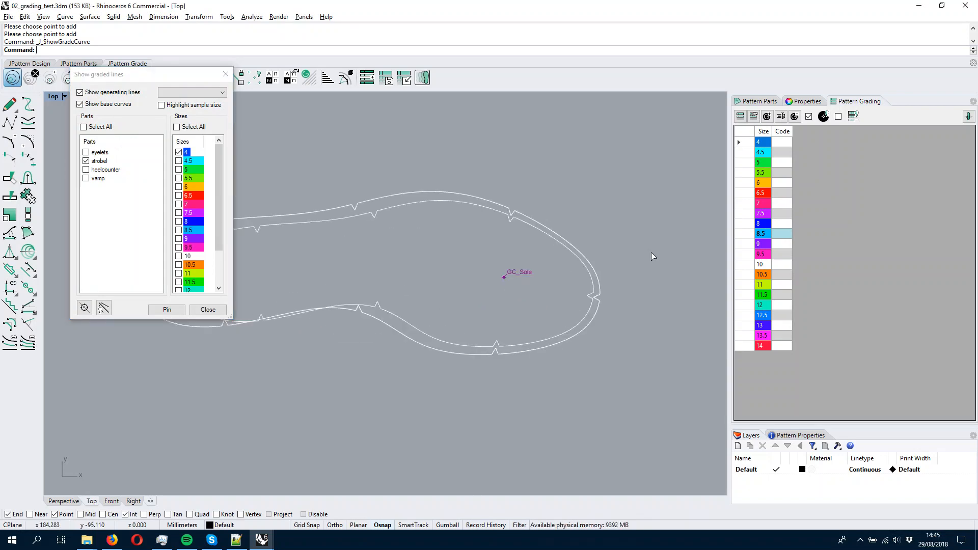
Add size 14 to the graded preview, compare the strobel outlines around GC_Sole, and close the preview
{"action": "scroll", "coordinate": [179, 255], "scroll_direction": "down", "scroll_amount": 2}
{"action": "left_click", "coordinate": [179, 282]}
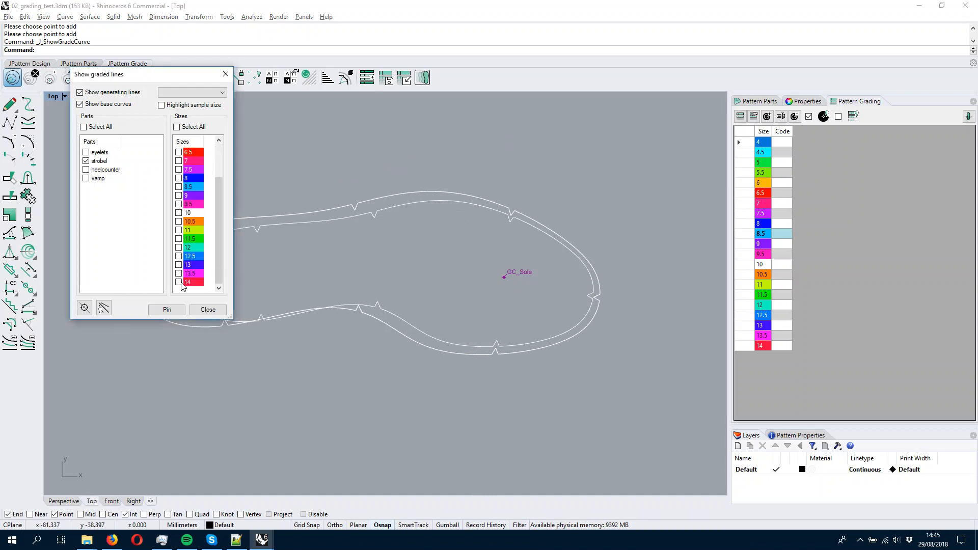
{"action": "right_click_drag", "start_coordinate": [475, 213], "coordinate": [594, 176]}
{"action": "scroll", "coordinate": [336, 153], "scroll_direction": "down", "scroll_amount": 6}
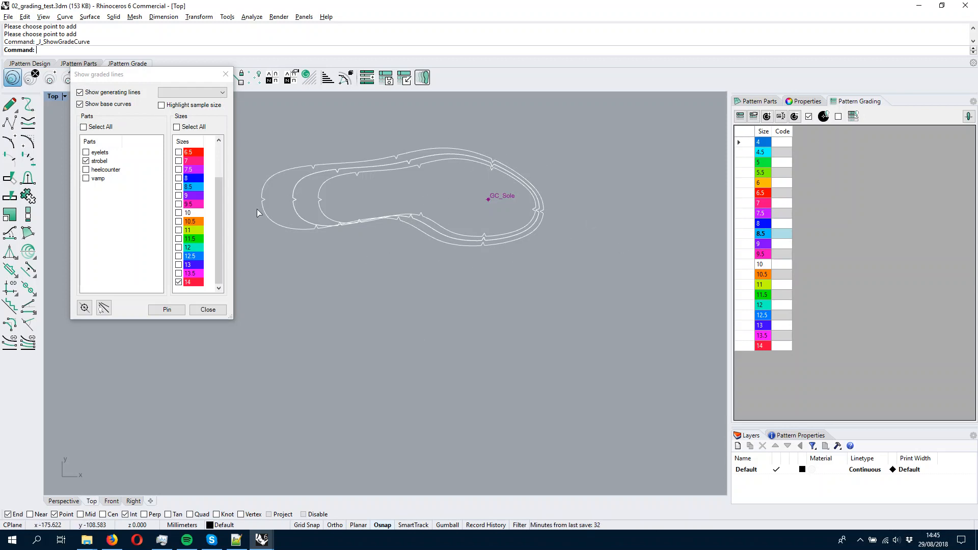
{"action": "left_click", "coordinate": [208, 309]}
Cancel the strobel isolation to show all pattern parts and construction lines again, and return to the pattern grading sizes
{"action": "scroll", "coordinate": [443, 214], "scroll_direction": "up", "scroll_amount": 2}
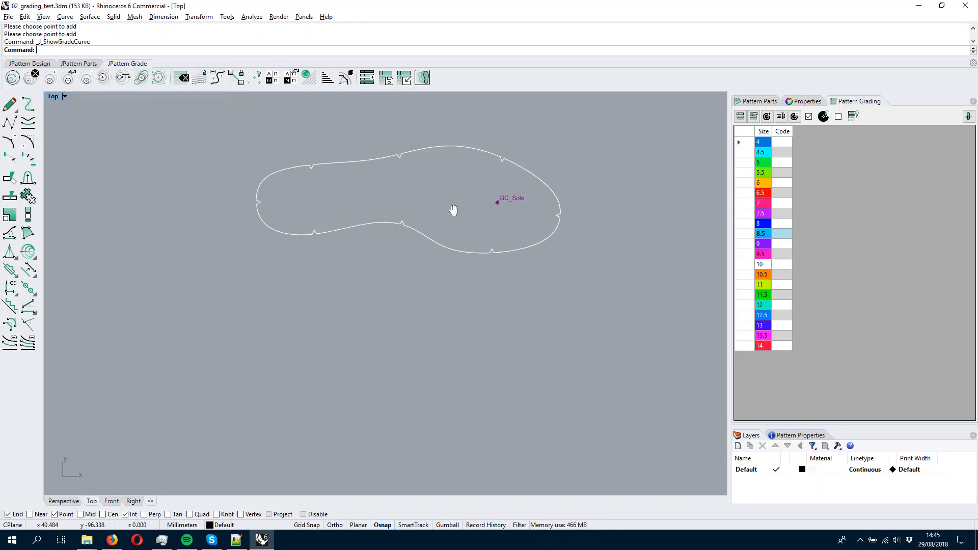
{"action": "right_click_drag", "start_coordinate": [454, 210], "coordinate": [431, 256]}
{"action": "scroll", "coordinate": [409, 244], "scroll_direction": "up", "scroll_amount": 4}
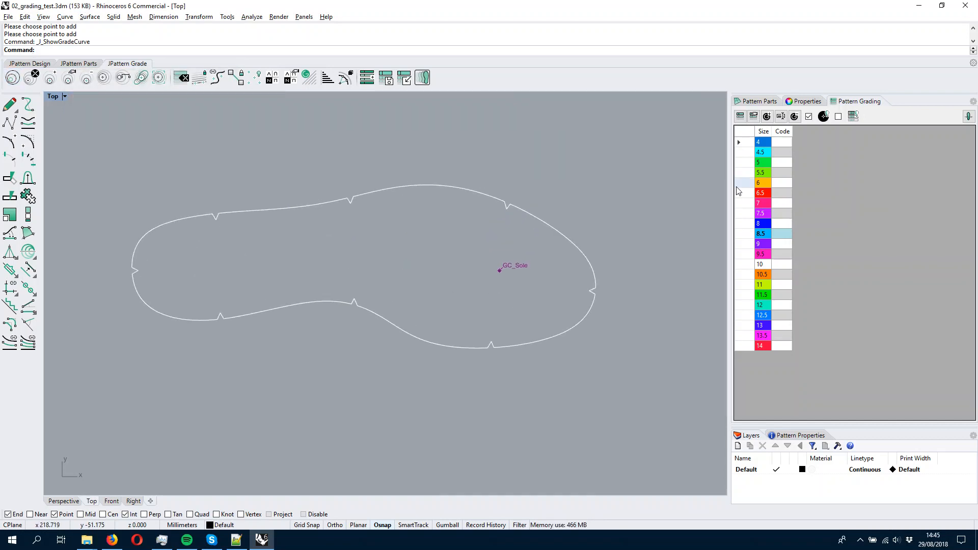
{"action": "left_click", "coordinate": [760, 101]}
{"action": "left_click", "coordinate": [781, 116]}
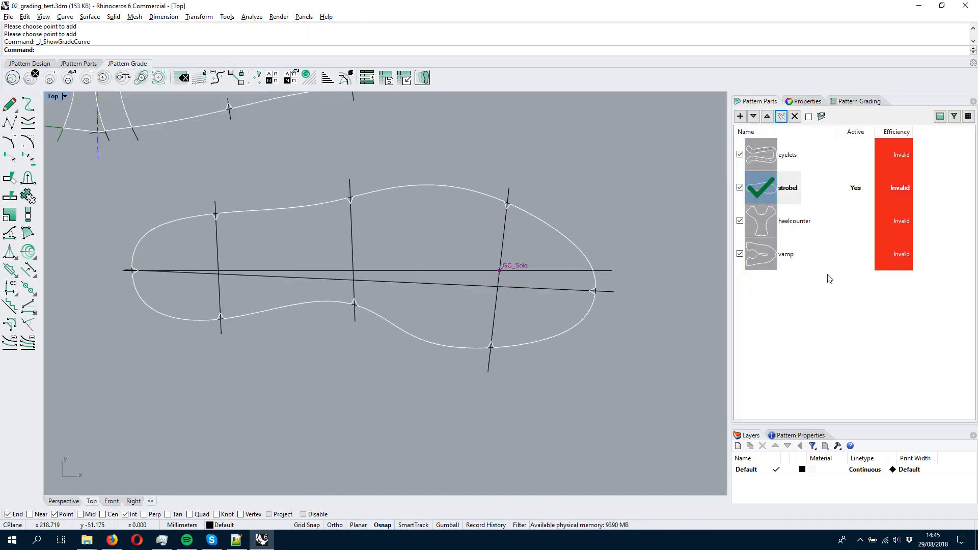
{"action": "left_click", "coordinate": [842, 102]}
Start the anchor inspection and examine the sole outline's anchor points, their scale percentages and their links to GC_Sole
{"action": "right_click_drag", "start_coordinate": [435, 185], "coordinate": [525, 231]}
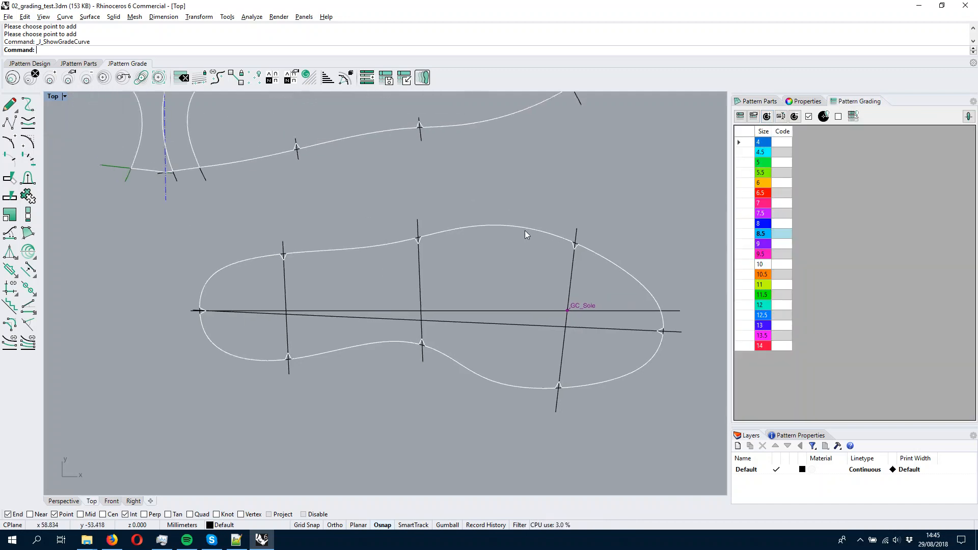
{"action": "scroll", "coordinate": [525, 231], "scroll_direction": "down", "scroll_amount": 2}
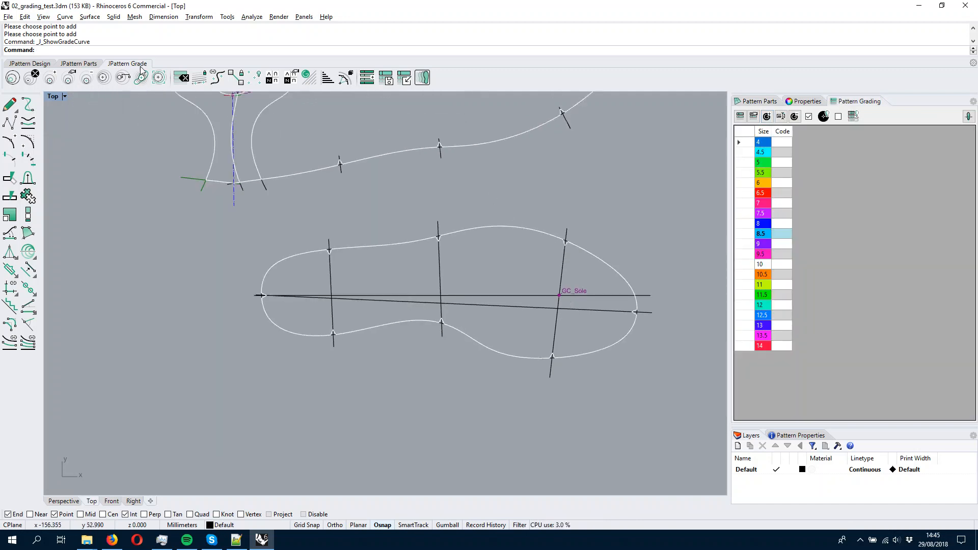
{"action": "left_click", "coordinate": [260, 85]}
{"action": "right_click_drag", "start_coordinate": [280, 130], "coordinate": [313, 214]}
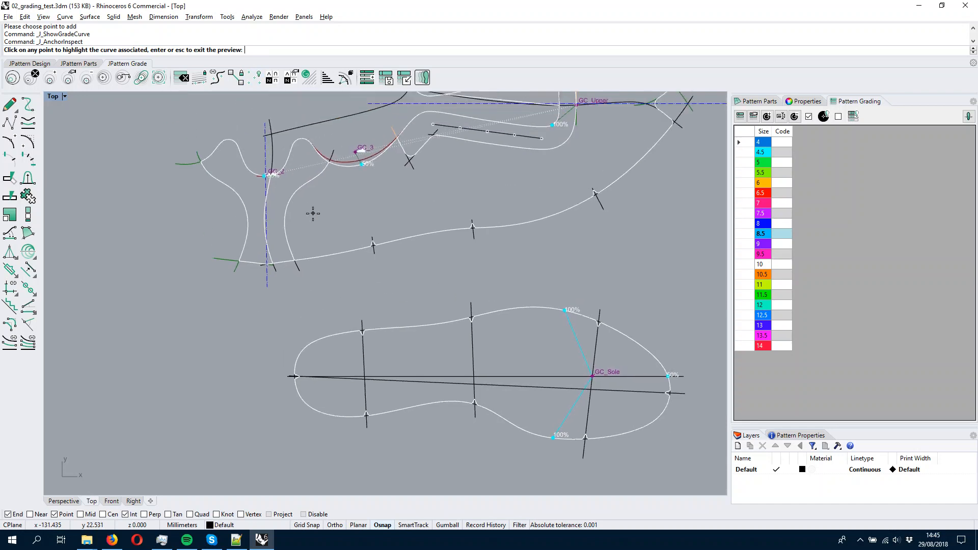
{"action": "right_click_drag", "start_coordinate": [588, 409], "coordinate": [447, 276]}
{"action": "scroll", "coordinate": [444, 275], "scroll_direction": "up", "scroll_amount": 3}
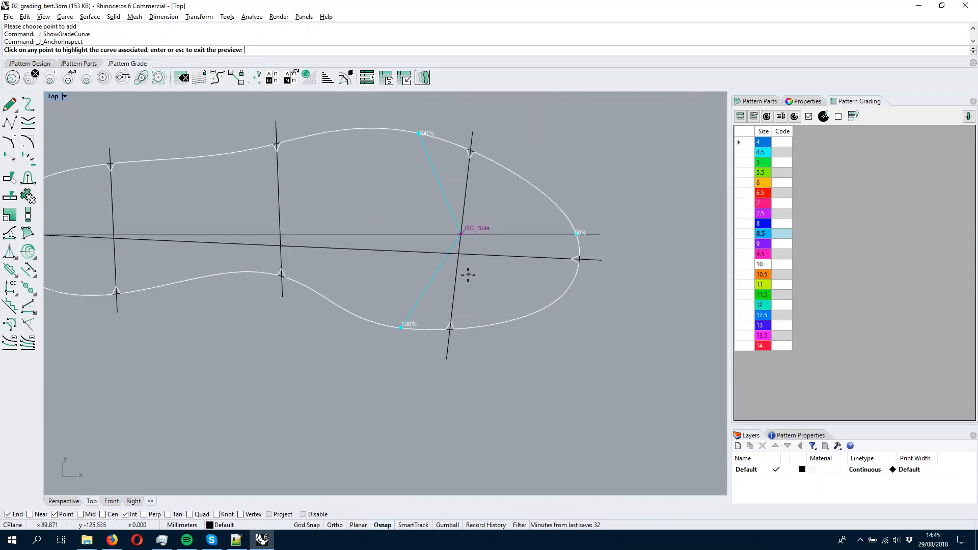
{"action": "scroll", "coordinate": [468, 275], "scroll_direction": "up", "scroll_amount": 3}
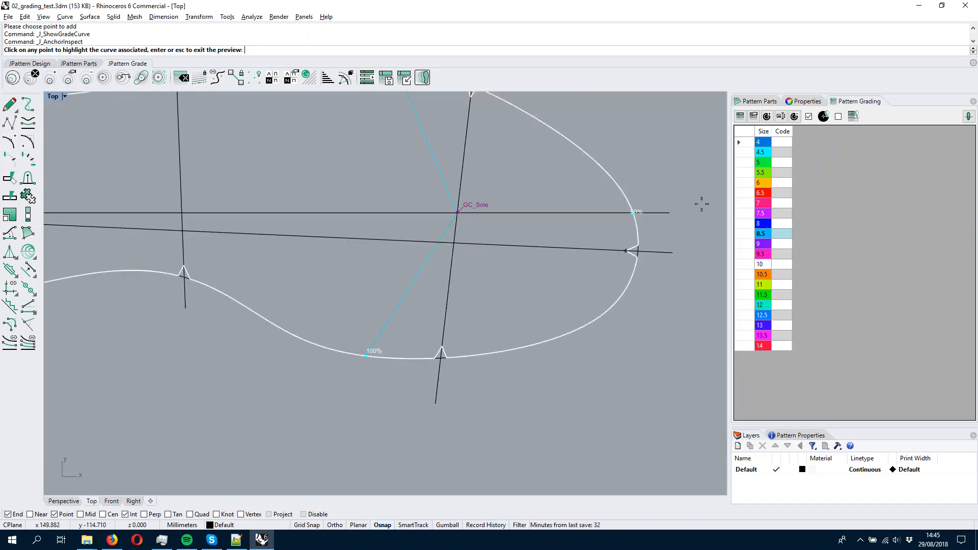
{"action": "scroll", "coordinate": [651, 258], "scroll_direction": "up", "scroll_amount": 4}
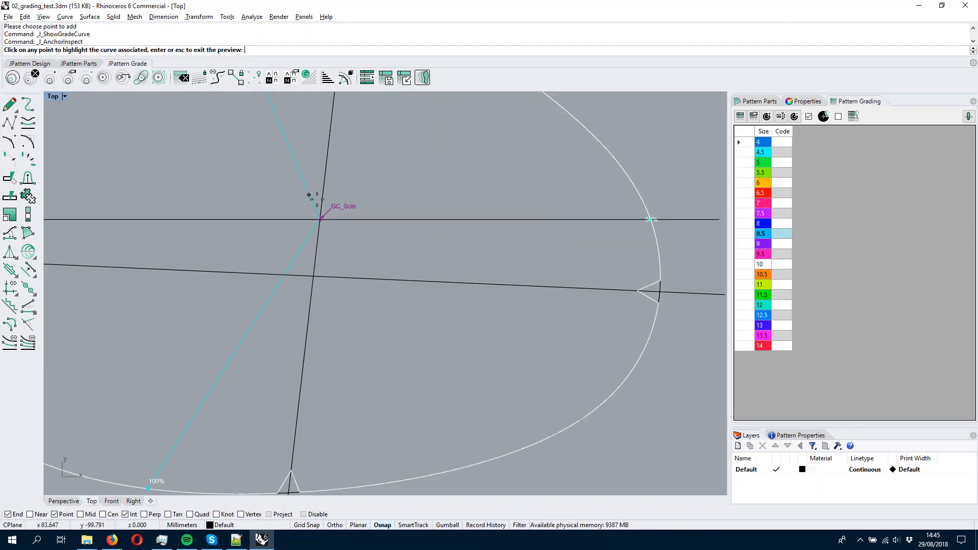
{"action": "right_click_drag", "start_coordinate": [308, 195], "coordinate": [444, 269]}
{"action": "scroll", "coordinate": [449, 292], "scroll_direction": "down", "scroll_amount": 3}
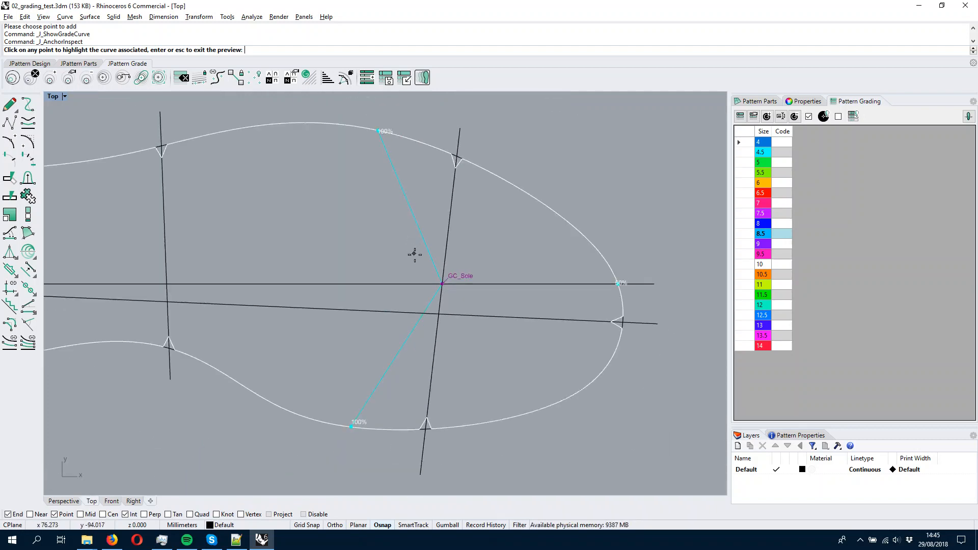
{"action": "right_click_drag", "start_coordinate": [438, 302], "coordinate": [452, 198]}
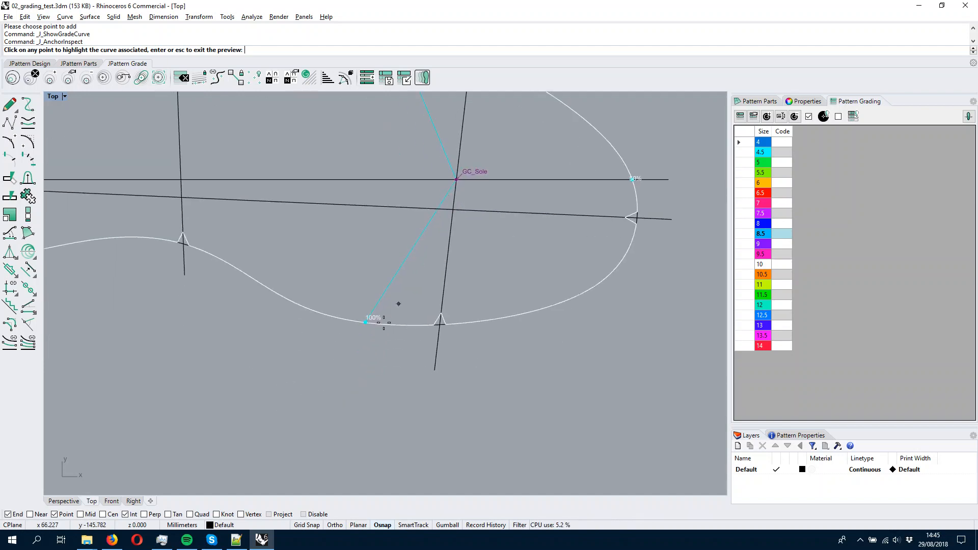
Highlight the curves associated with the GC_Sole grade center
{"action": "left_click", "coordinate": [456, 180]}
{"action": "scroll", "coordinate": [356, 188], "scroll_direction": "down", "scroll_amount": 4}
{"action": "right_click_drag", "start_coordinate": [357, 189], "coordinate": [415, 258]}
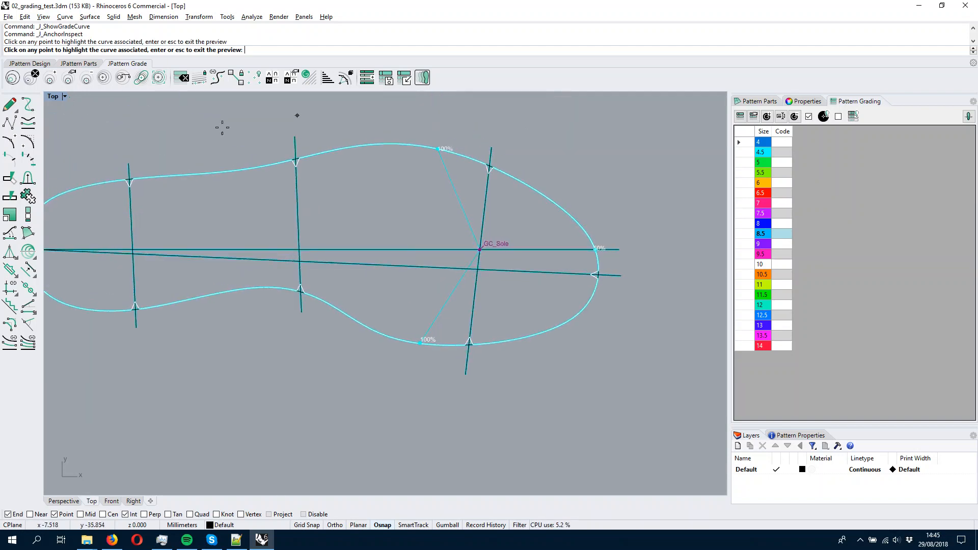
Highlight the collar curve associated with the GC_3 grade center
{"action": "right_click_drag", "start_coordinate": [197, 302], "coordinate": [452, 463]}
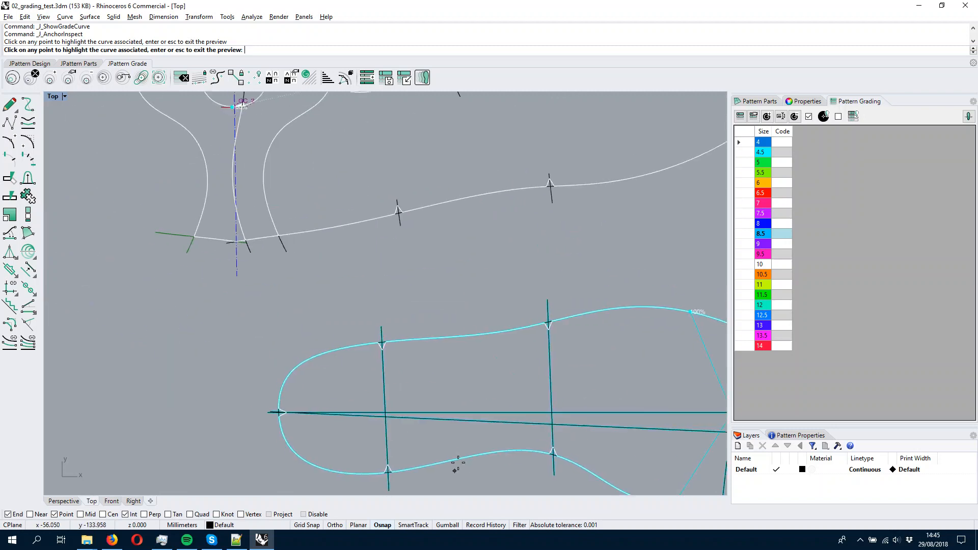
{"action": "scroll", "coordinate": [295, 219], "scroll_direction": "down", "scroll_amount": 4}
{"action": "right_click_drag", "start_coordinate": [345, 171], "coordinate": [360, 240]}
{"action": "scroll", "coordinate": [368, 185], "scroll_direction": "up", "scroll_amount": 6}
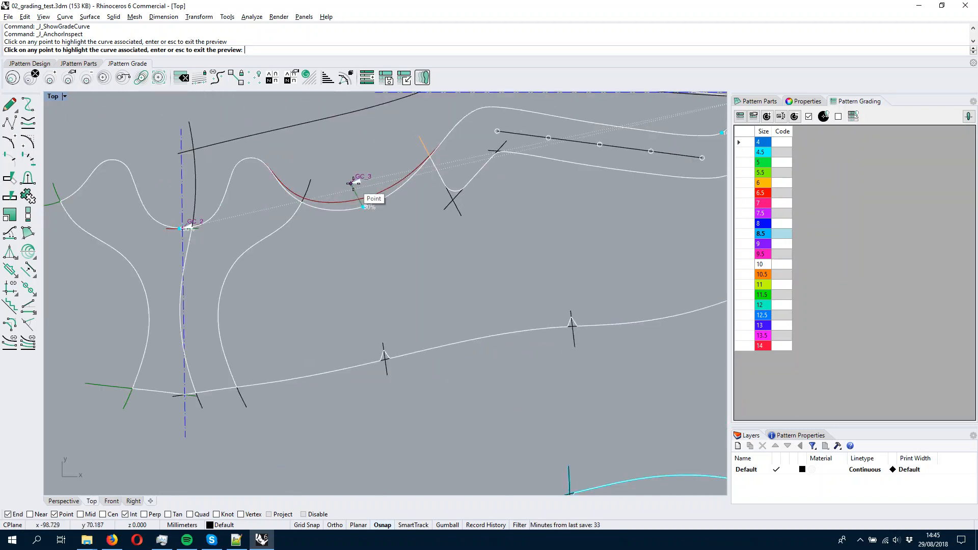
{"action": "left_click", "coordinate": [352, 183]}
Highlight the curves associated with the GC_Upper grade center, inspect them, and exit the anchor inspection
{"action": "scroll", "coordinate": [461, 245], "scroll_direction": "down", "scroll_amount": 4}
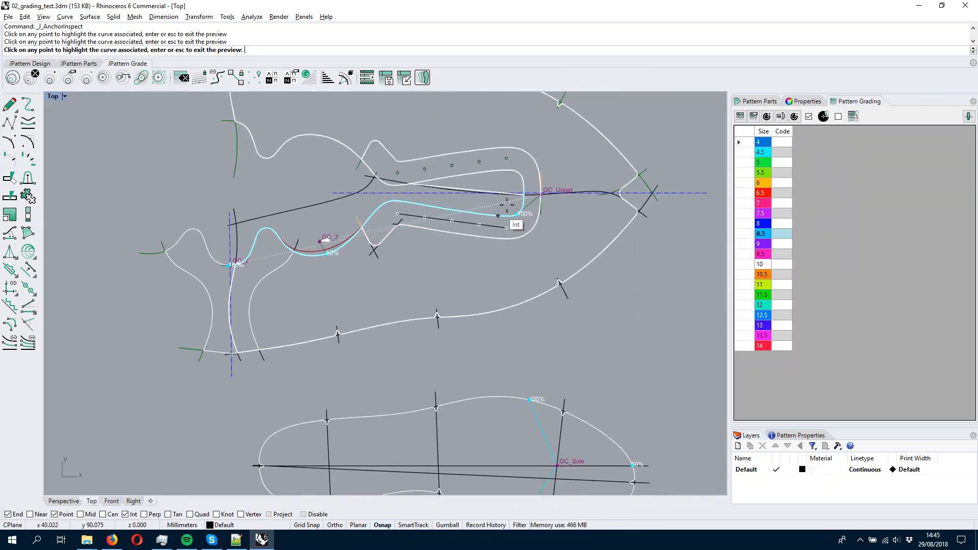
{"action": "left_click", "coordinate": [543, 193]}
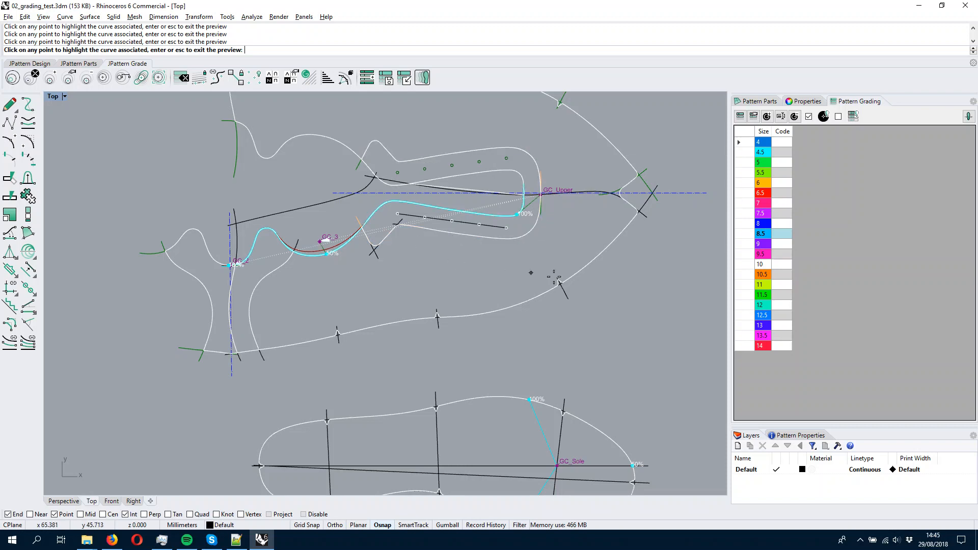
{"action": "scroll", "coordinate": [510, 291], "scroll_direction": "up", "scroll_amount": 5}
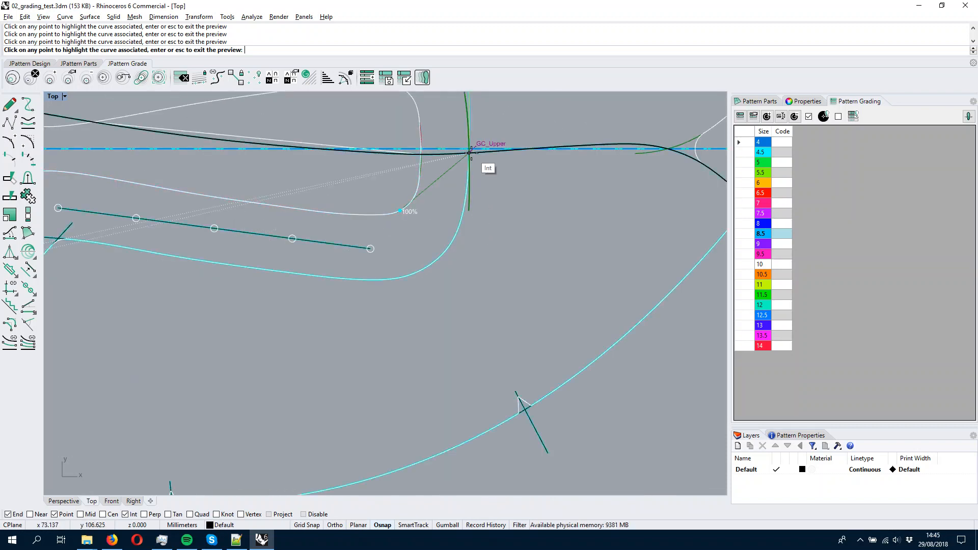
{"action": "scroll", "coordinate": [469, 153], "scroll_direction": "down", "scroll_amount": 6}
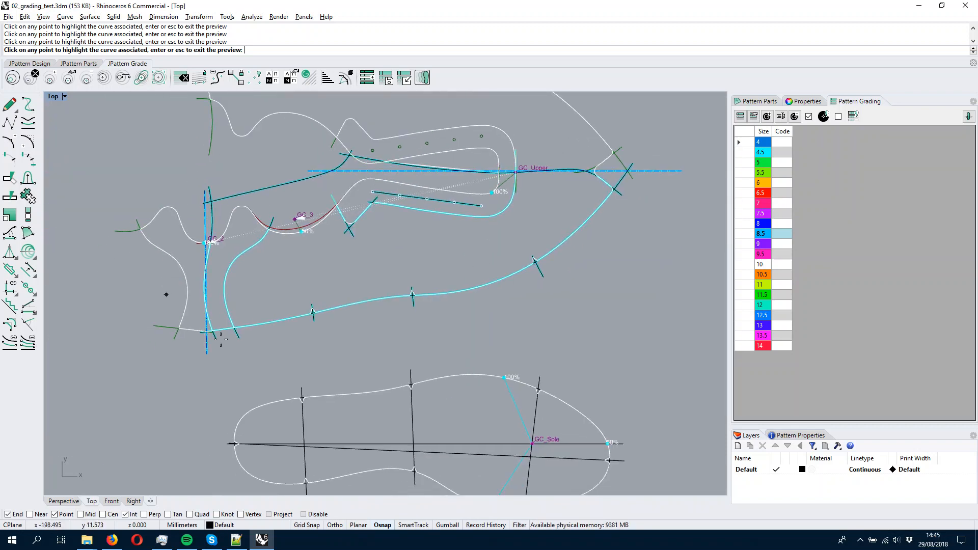
{"action": "key", "text": "Escape"}
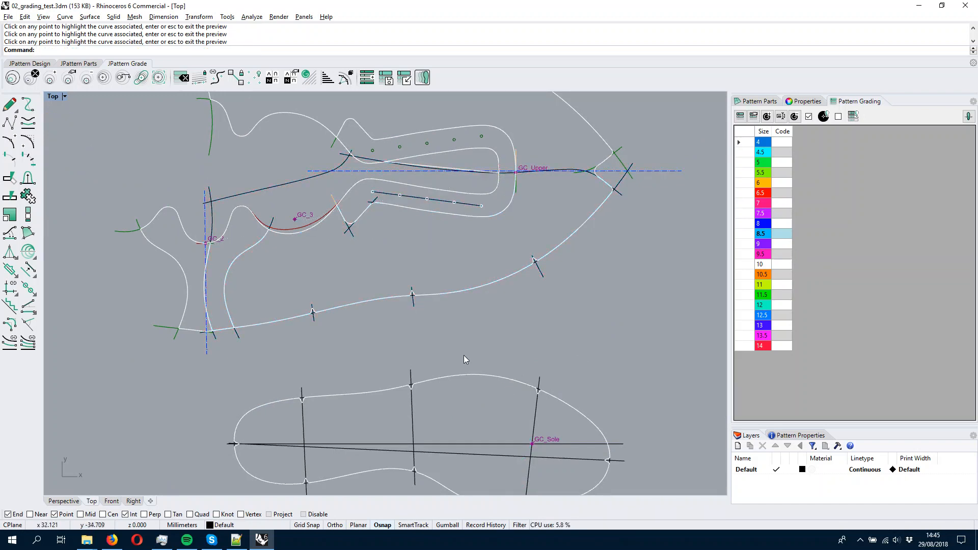